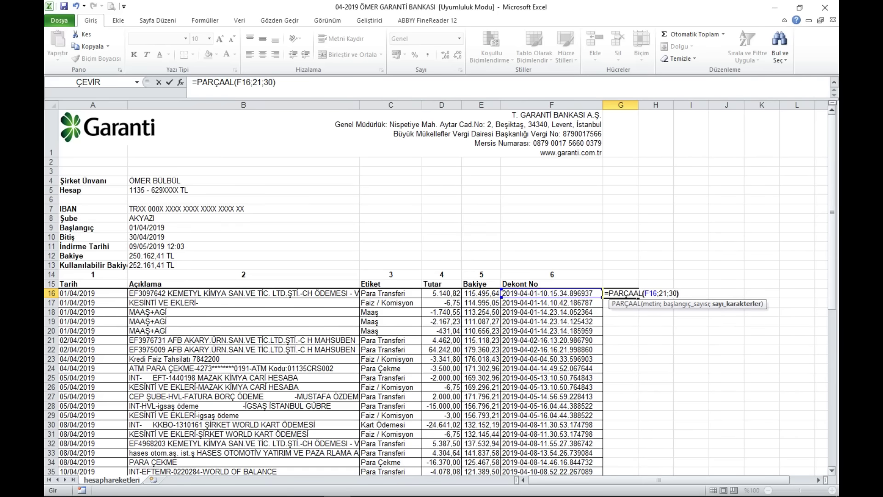
# Step: Confirm the formula =PARÇAAL(F16;21;30) in G16 and fill it down column G for all statement rows
pyautogui.press('Tab')
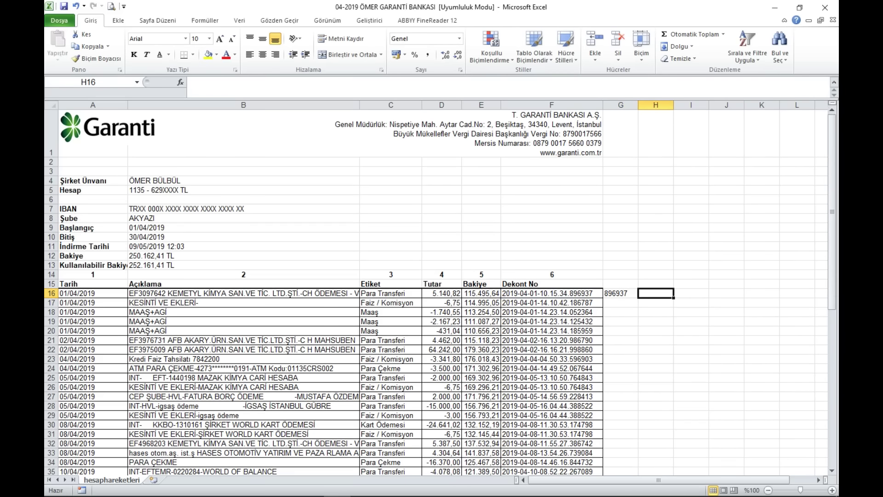
pyautogui.click(551, 293)
pyautogui.click(621, 293)
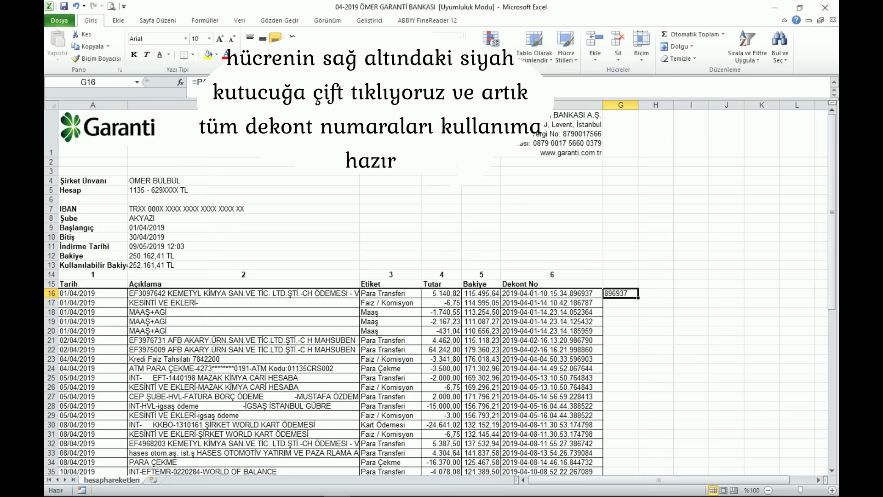
pyautogui.doubleClick(638, 297)
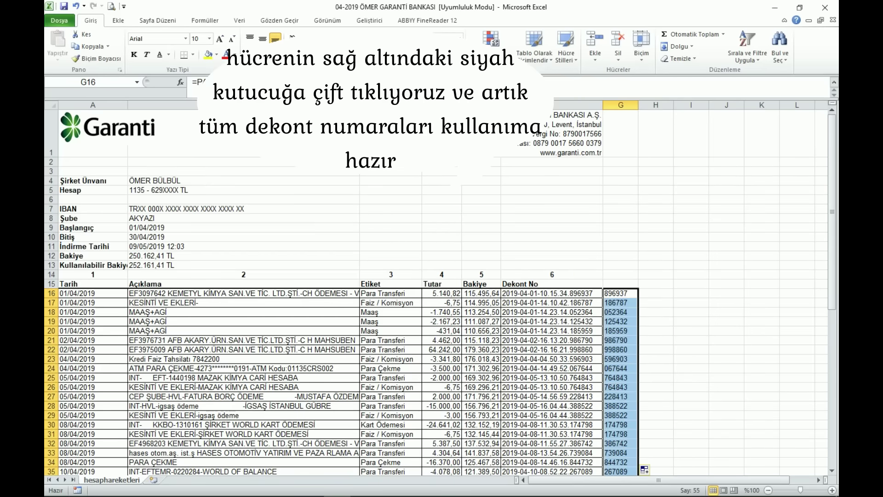
# Step: Check the extracted receipt numbers in column G down to the last row against the Dekont No values in column F
pyautogui.click(655, 293)
pyautogui.scroll(-10, 437, 292)
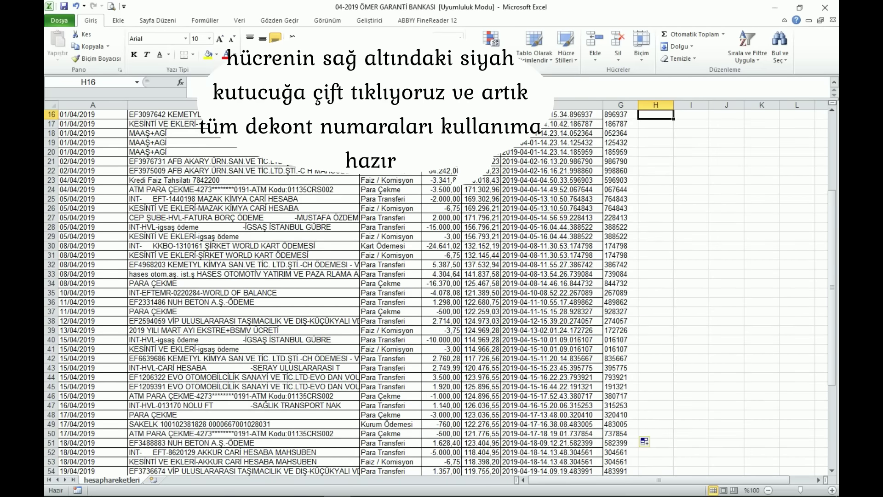
pyautogui.scroll(-5, 437, 290)
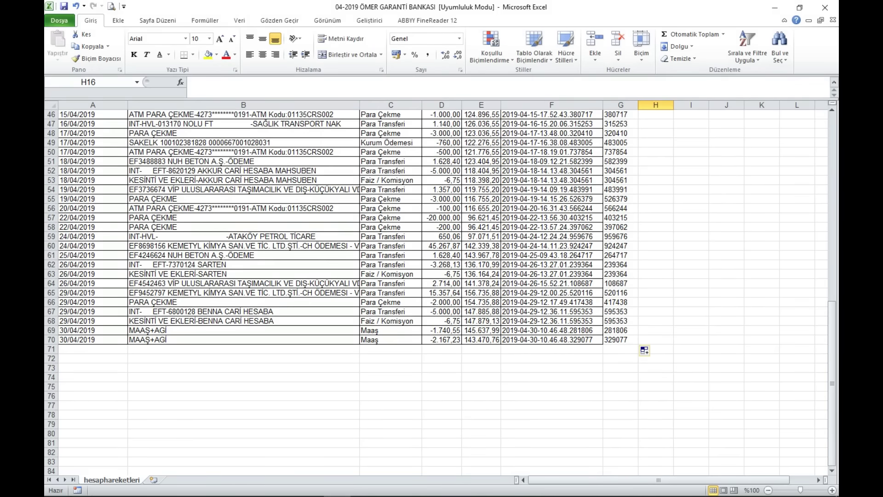
pyautogui.click(574, 340)
pyautogui.doubleClick(573, 340)
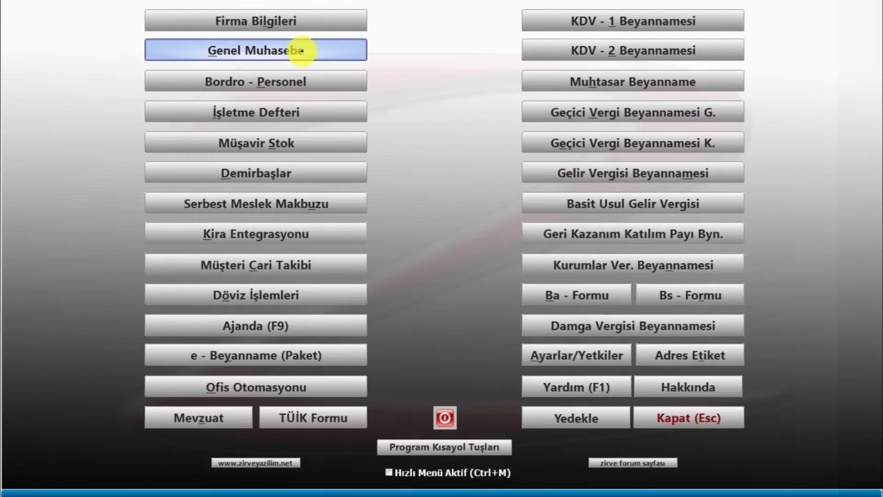
# Step: Switch to Müşavir, open the bank Excel import from the voucher screen and enable taking bank definitions from the company records
pyautogui.click(301, 51)
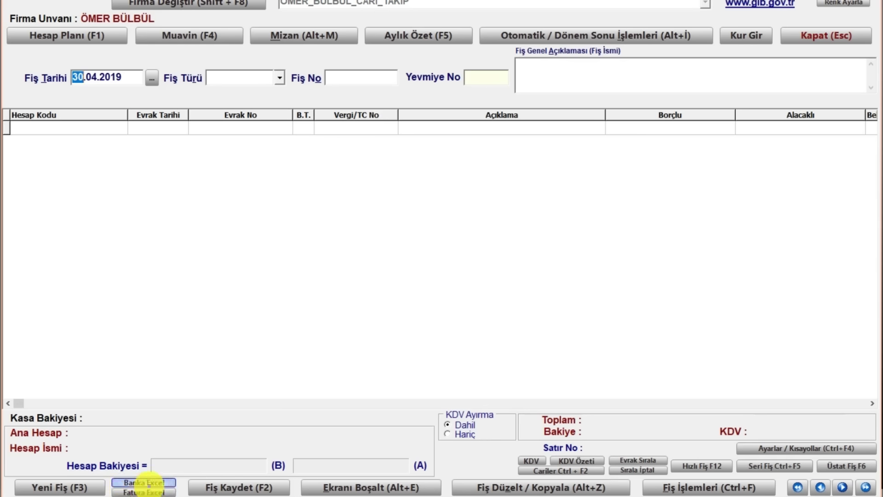
pyautogui.click(143, 483)
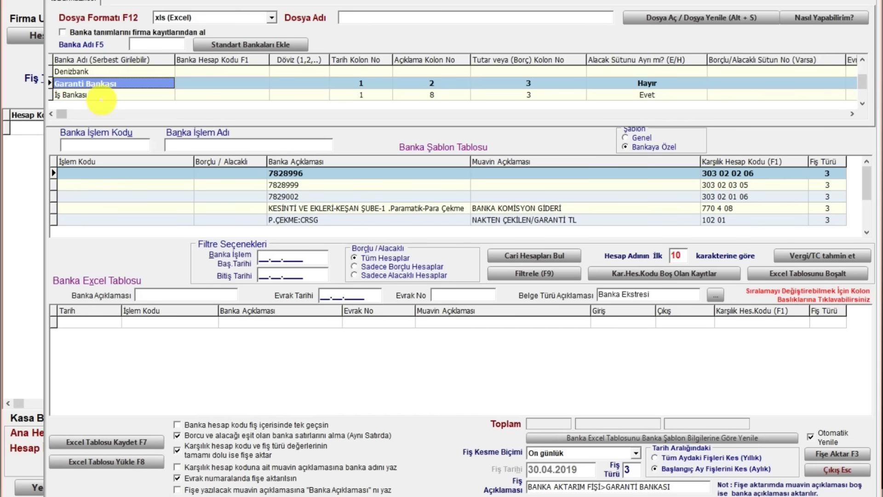
pyautogui.click(78, 32)
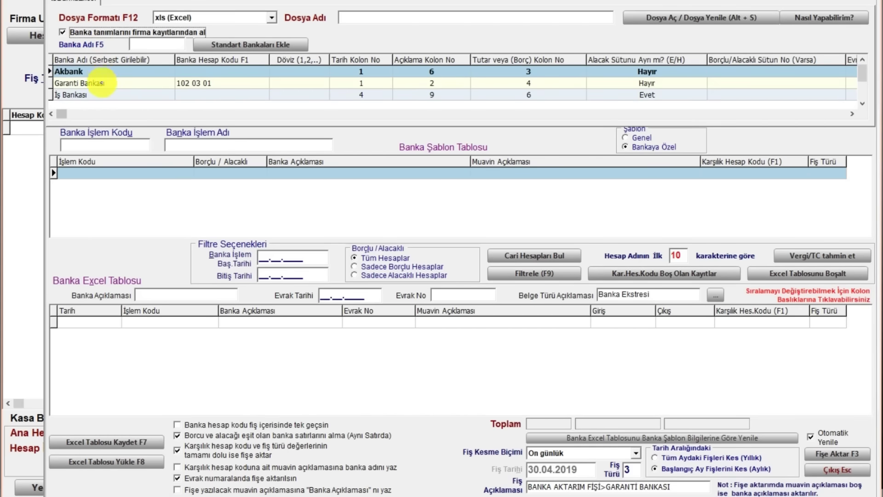
# Step: Look up the bank account code for Garanti Bankası in the chart of accounts and choose 102 03 01
pyautogui.click(111, 83)
pyautogui.click(193, 83)
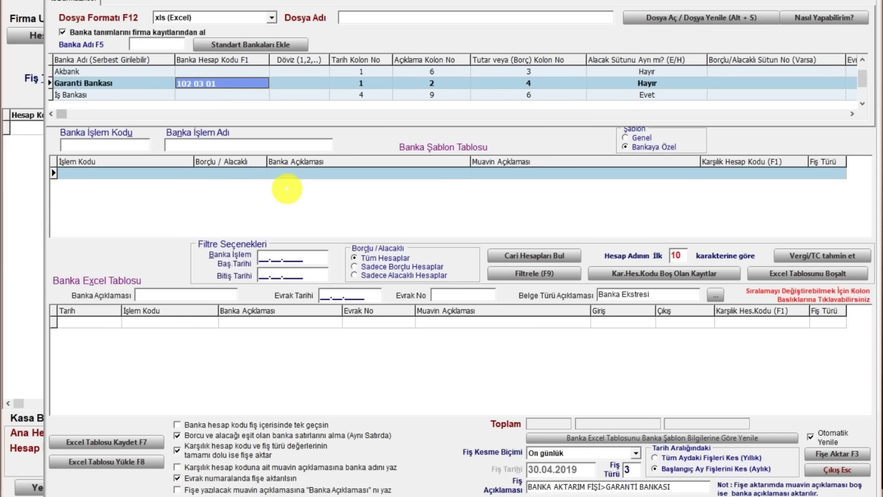
pyautogui.press('F1')
pyautogui.press('Down')
pyautogui.press('Up')
pyautogui.press('Up')
pyautogui.press('Down')
pyautogui.press('Return')
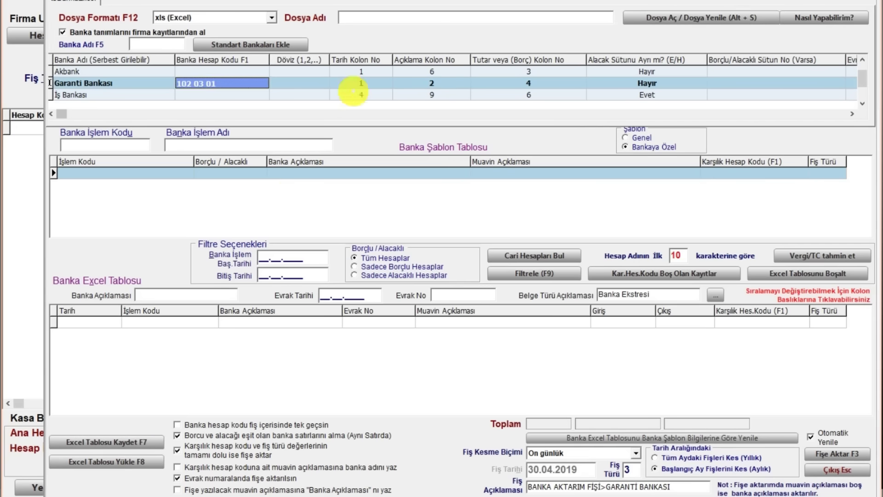
# Step: Compare Garanti Bankası's Tarih Kolon No with the number above the Tarih column in the Excel statement, returning to Müşavir
pyautogui.click(361, 83)
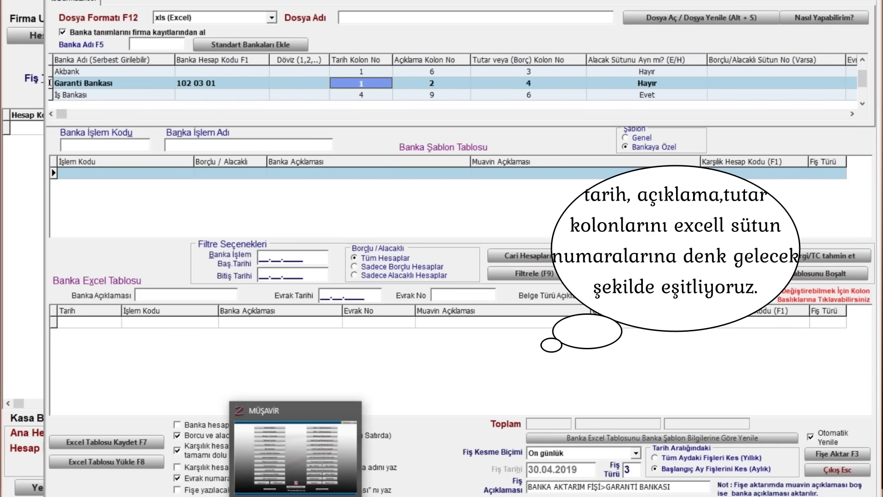
pyautogui.click(352, 488)
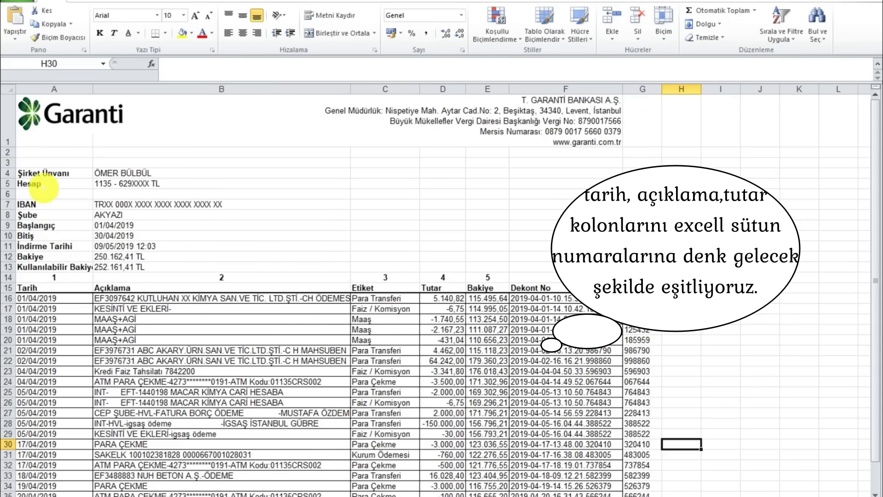
pyautogui.click(54, 89)
pyautogui.click(46, 277)
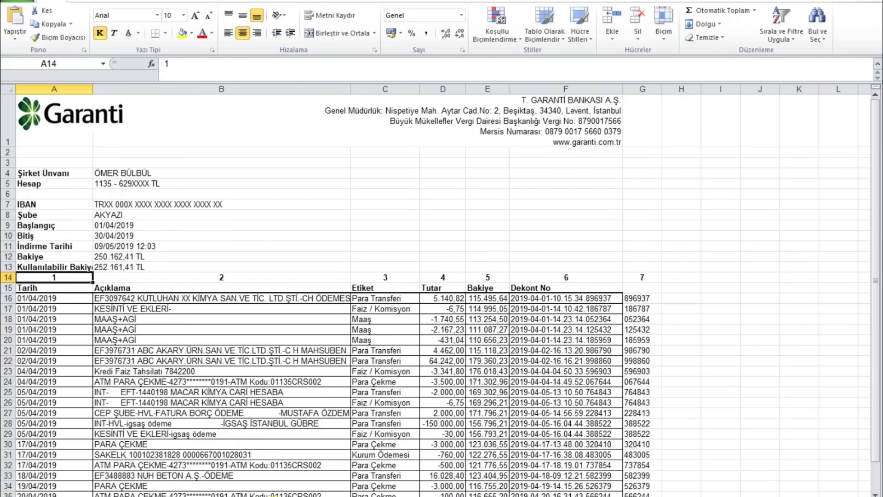
pyautogui.click(294, 491)
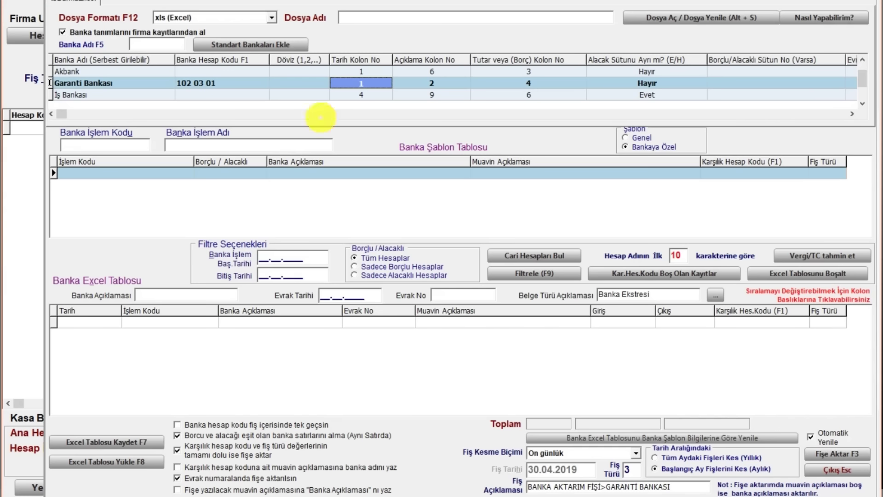
# Step: Compare the Açıklama Kolon No with the number above the Açıklama column in the Excel statement, returning to Müşavir
pyautogui.press('Tab')
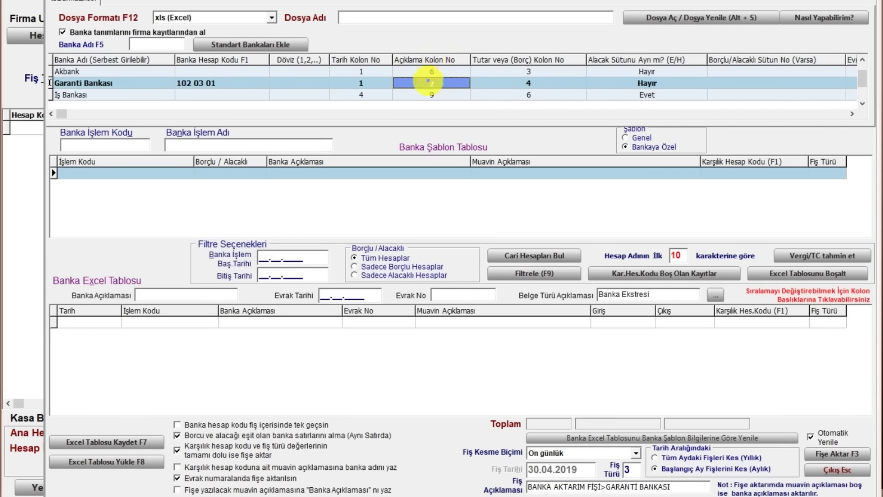
pyautogui.click(432, 83)
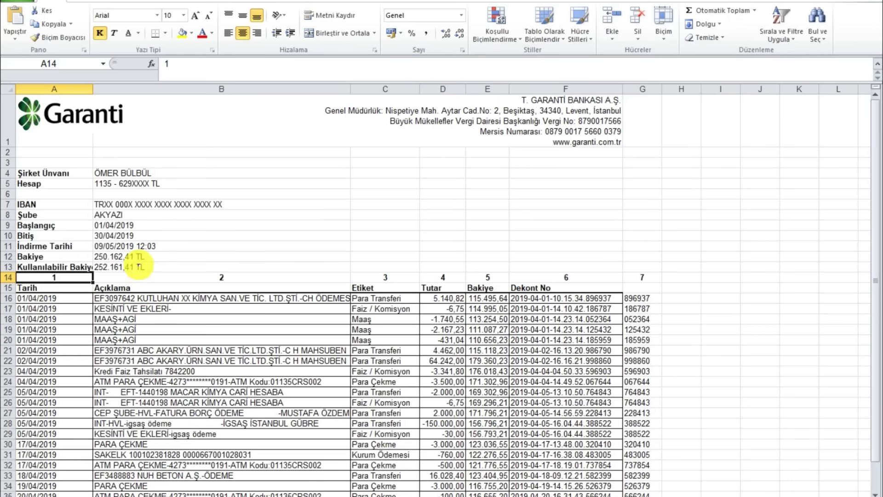
pyautogui.click(147, 285)
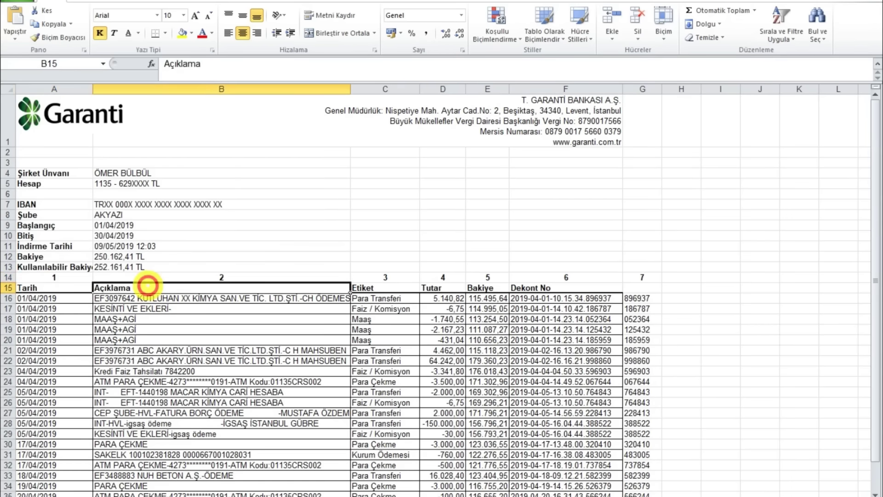
pyautogui.click(190, 89)
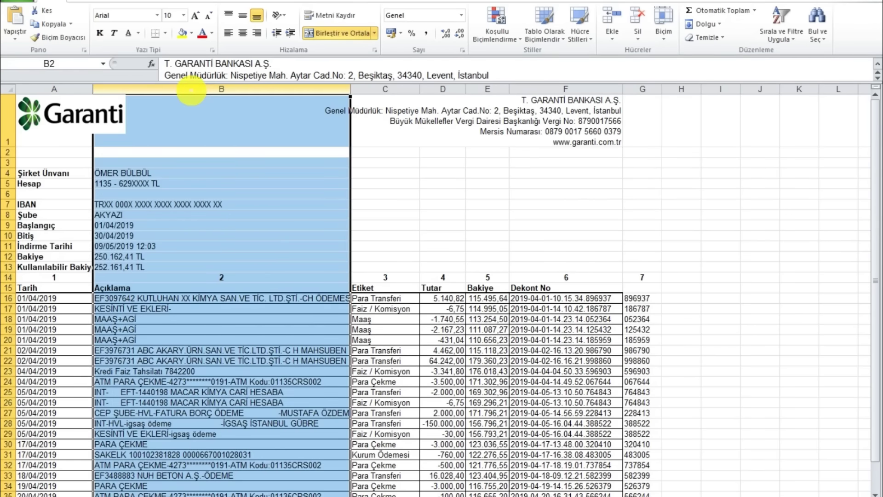
pyautogui.moveTo(216, 267)
pyautogui.mouseDown()
pyautogui.moveTo(211, 256)
pyautogui.moveTo(212, 281)
pyautogui.mouseUp()
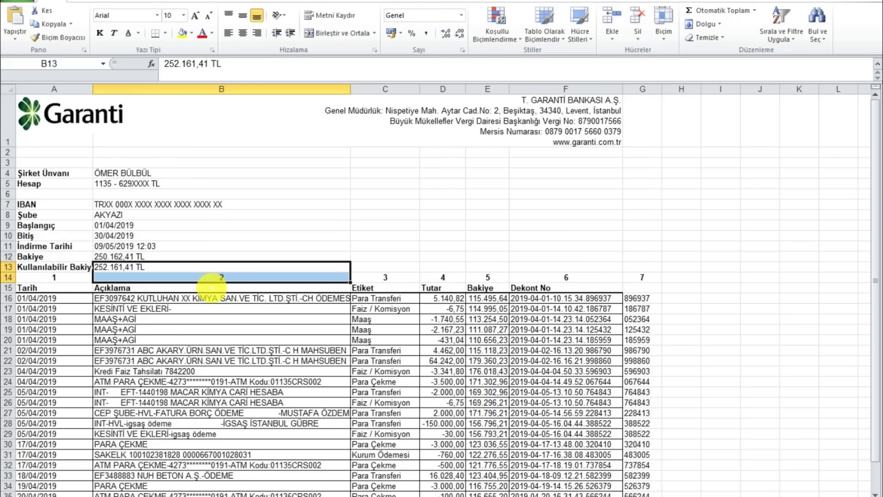
pyautogui.click(212, 287)
pyautogui.click(359, 496)
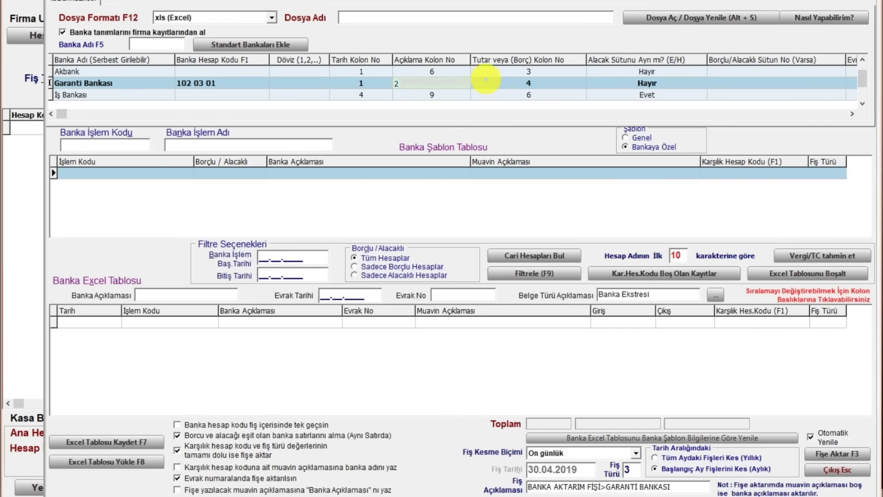
# Step: Compare the Tutar veya (Borç) Kolon No with the number above the Tutar column in the Excel statement, returning to Müşavir
pyautogui.click(508, 82)
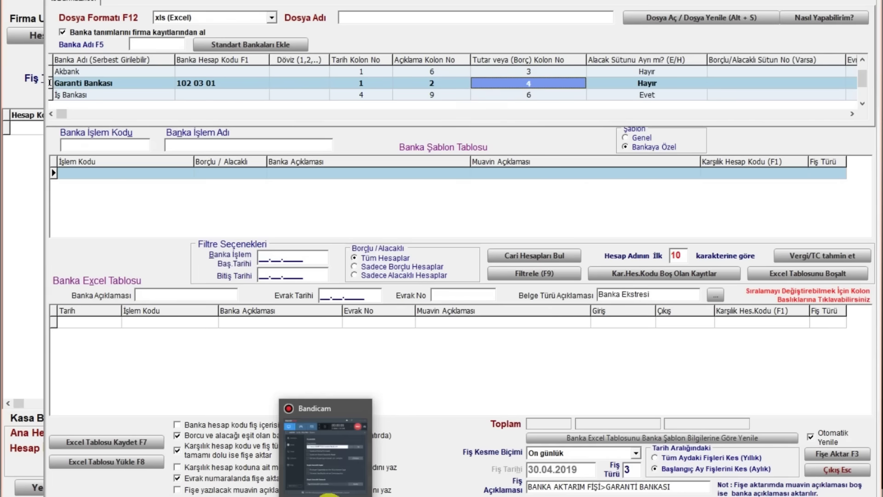
pyautogui.click(340, 491)
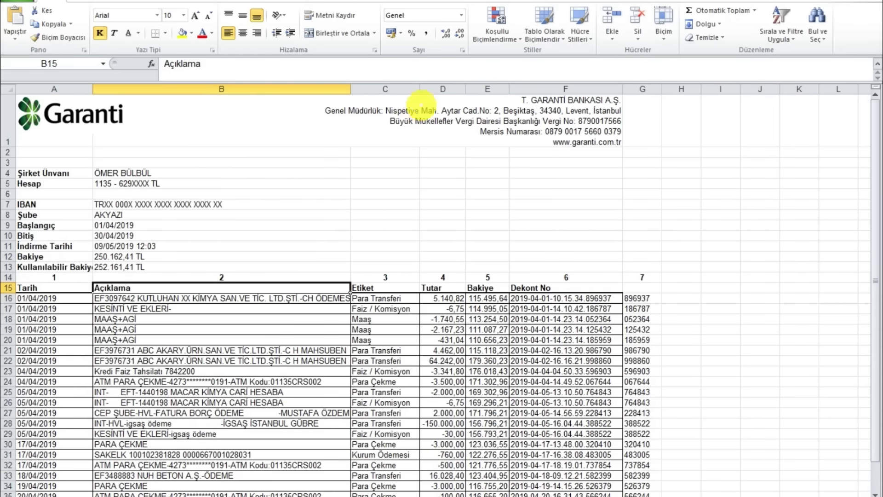
pyautogui.click(385, 88)
pyautogui.click(450, 90)
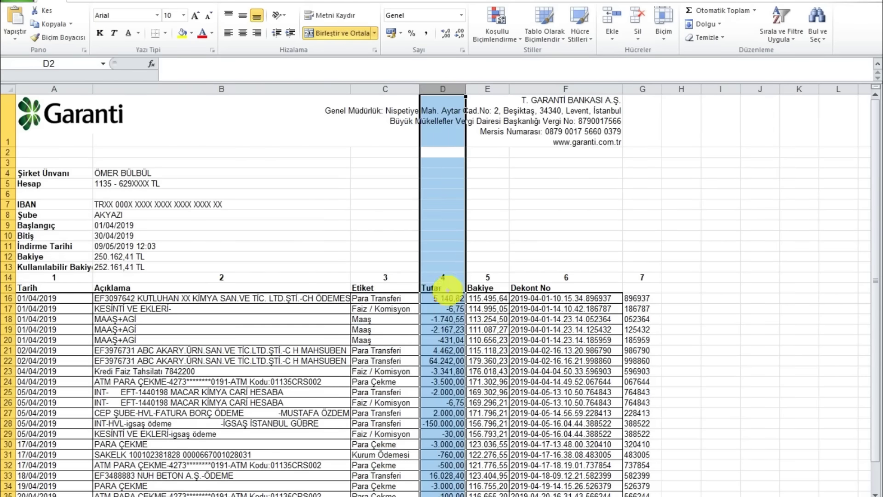
pyautogui.click(450, 276)
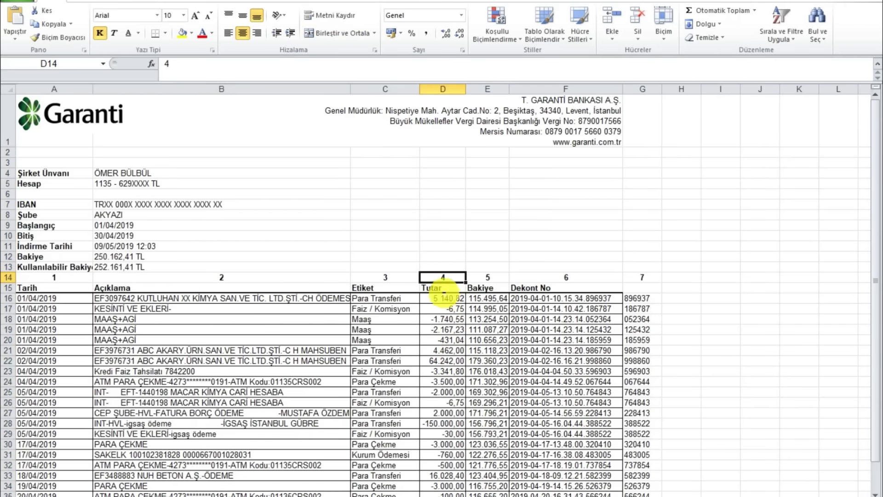
pyautogui.moveTo(449, 278); pyautogui.dragTo(447, 289)
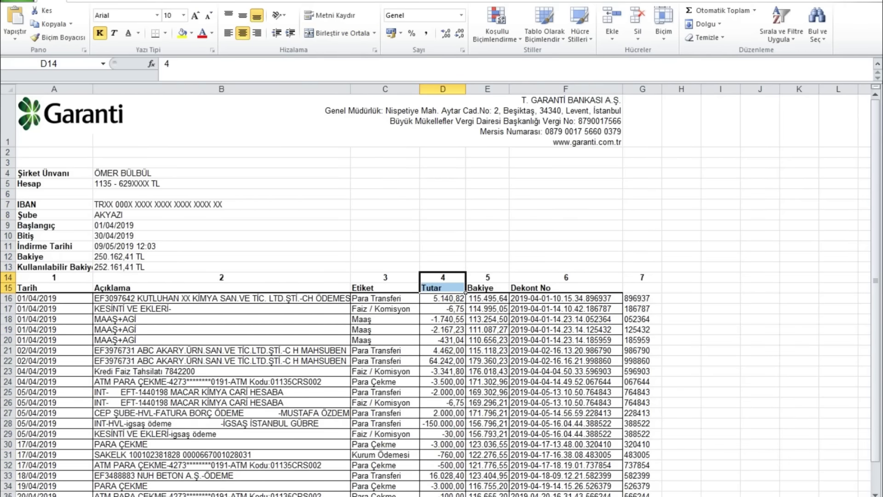
pyautogui.click(370, 495)
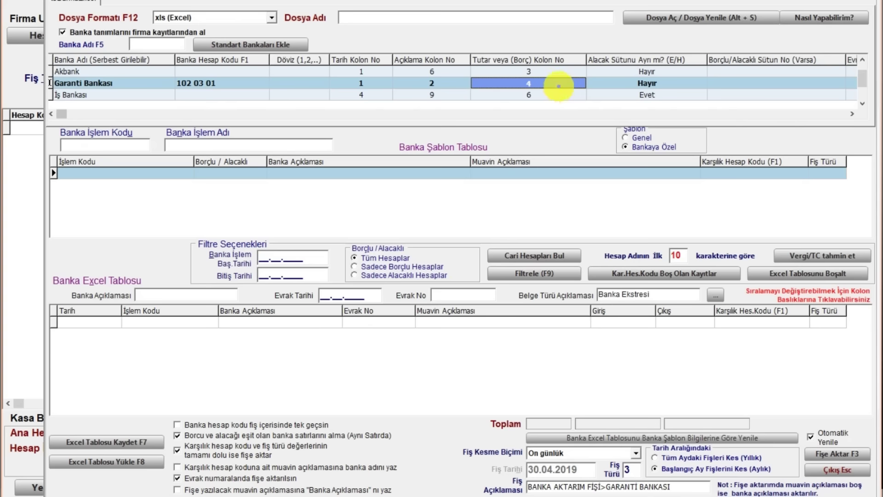
# Step: Compare Garanti Bankası's Evrak No Sütun No with the number above the extracted receipt numbers in the Excel statement
pyautogui.click(623, 84)
pyautogui.press('Tab')
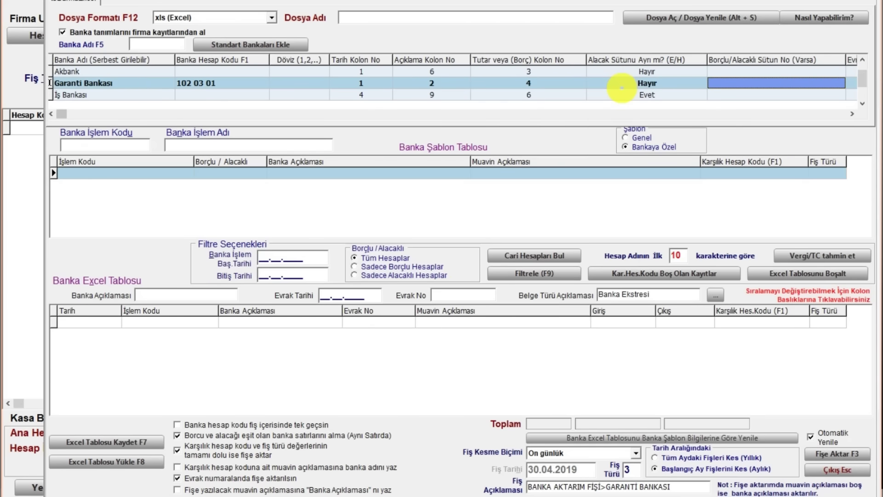
pyautogui.press('Tab')
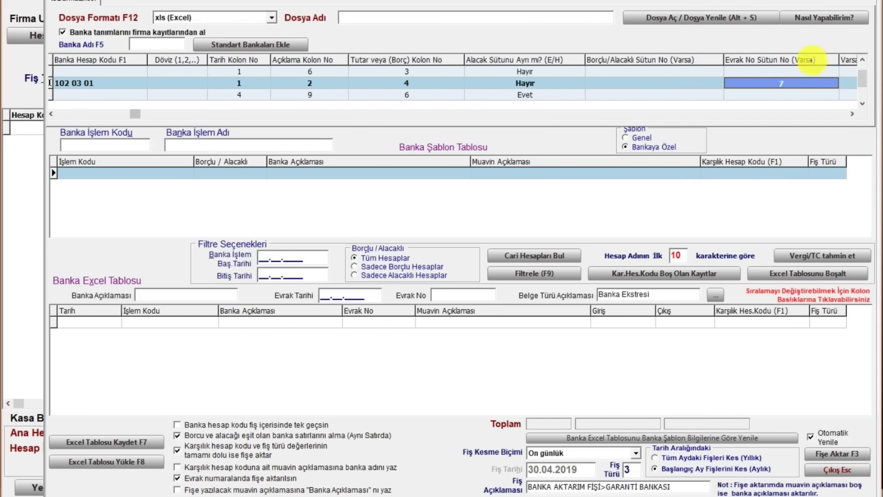
pyautogui.click(790, 85)
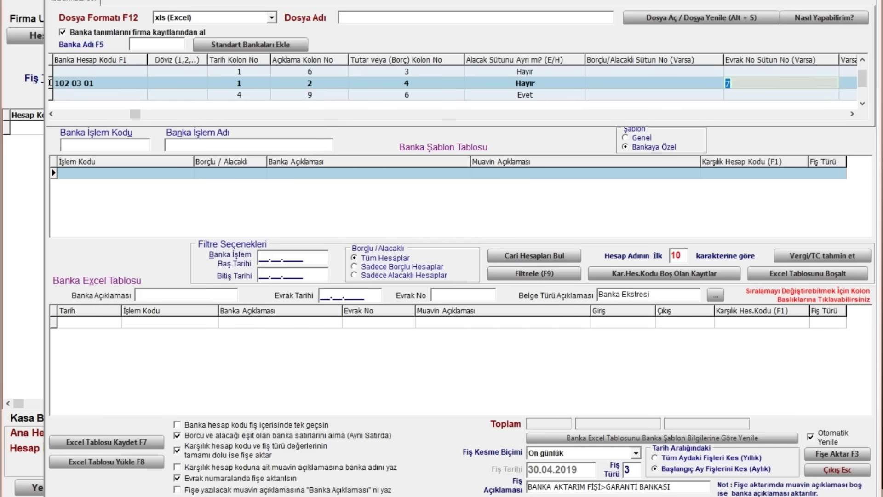
pyautogui.click(357, 495)
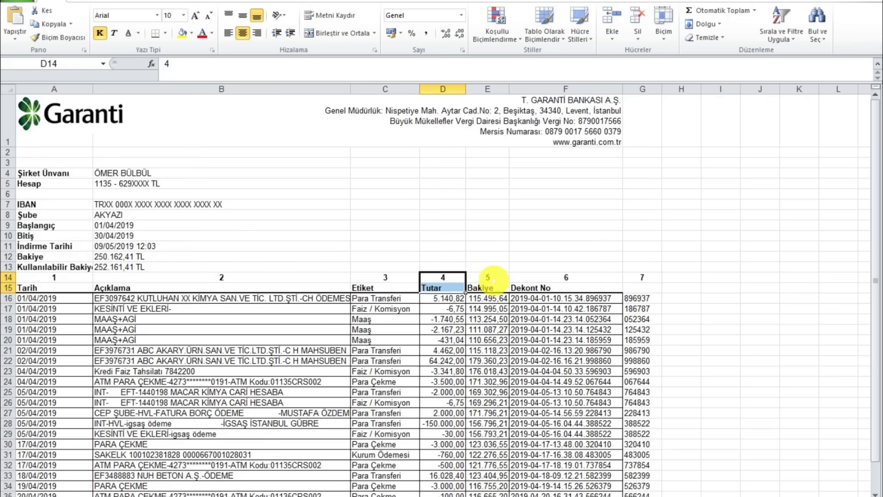
pyautogui.click(494, 279)
pyautogui.click(565, 277)
pyautogui.click(640, 277)
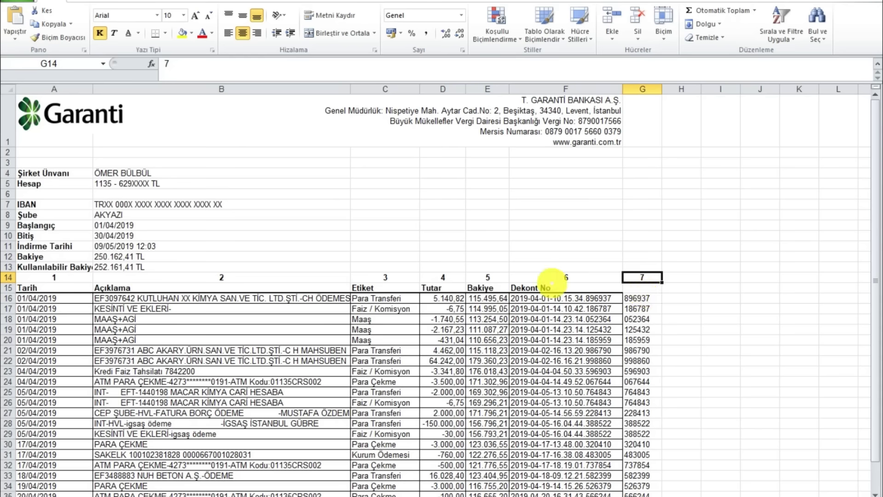
# Step: Copy the Dekont No heading from F15 to G15 and autofit the width of column G
pyautogui.click(543, 287)
pyautogui.hotkey('ctrl', 'c')
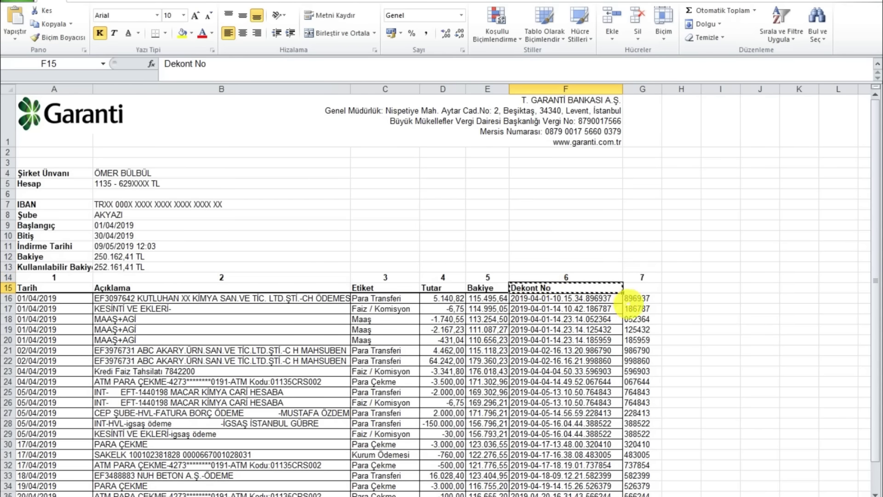
pyautogui.click(646, 287)
pyautogui.hotkey('ctrl', 'v')
pyautogui.press('Escape')
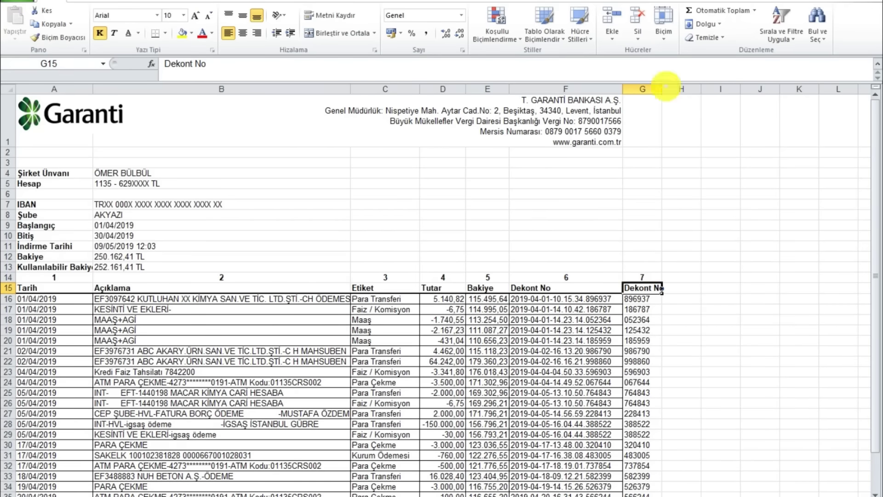
pyautogui.doubleClick(663, 85)
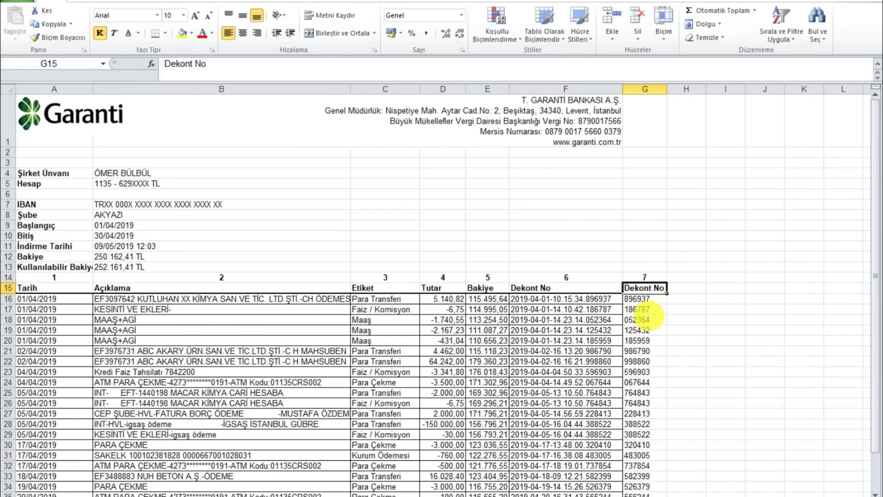
# Step: Return to Müşavir and review Garanti Bankası's remaining import settings from Varsa Karşılık Hesap Kodu No through Excel Sayfa Adı
pyautogui.click(358, 496)
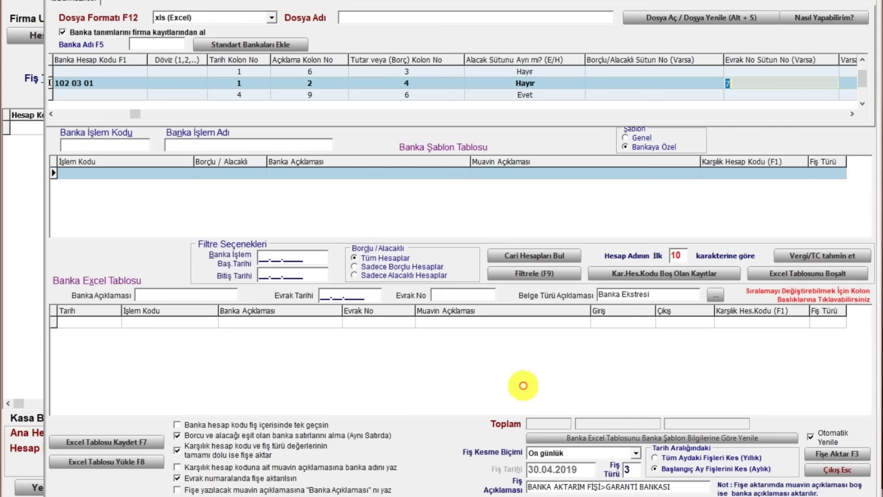
pyautogui.press('Tab')
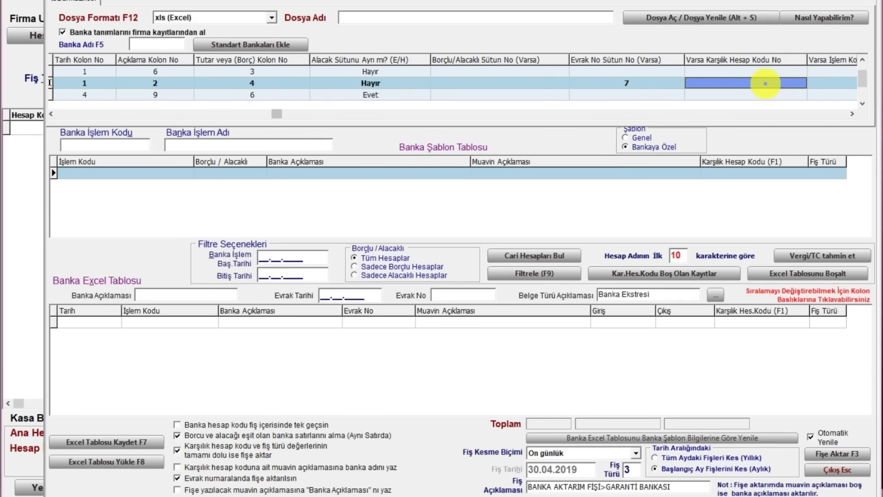
pyautogui.press('Tab')
pyautogui.press('Tab')
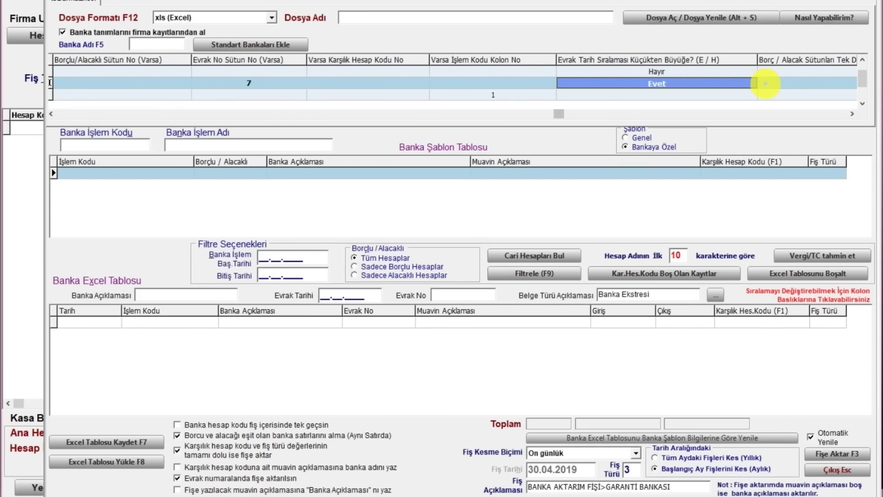
pyautogui.press('Tab')
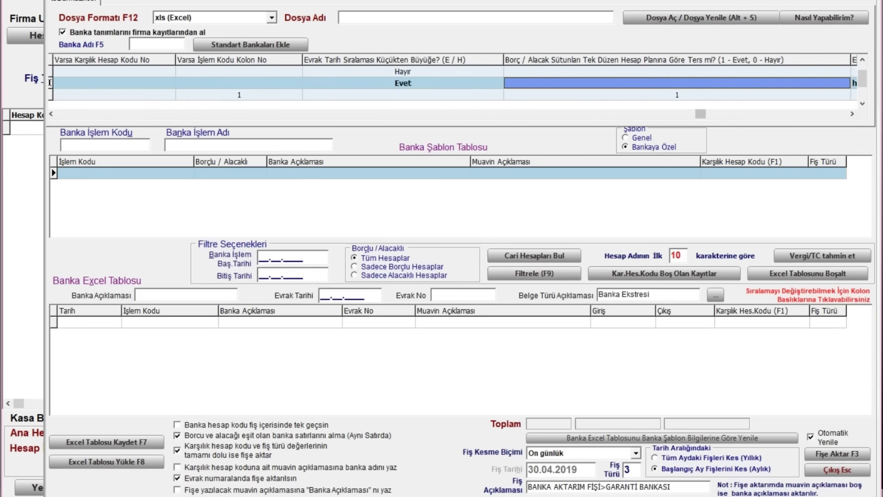
pyautogui.press('Tab')
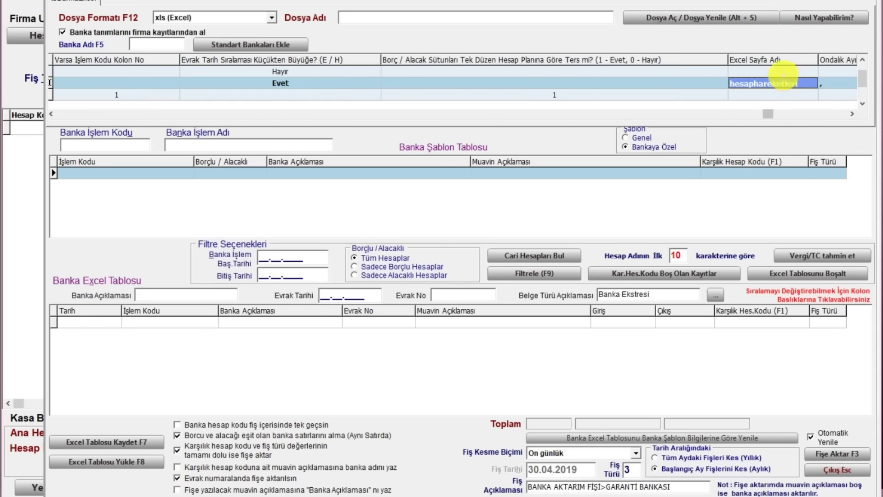
# Step: Compare Garanti Bankası's Excel Sayfa Adı with the worksheet's name in the Excel statement, returning to Müşavir
pyautogui.click(785, 83)
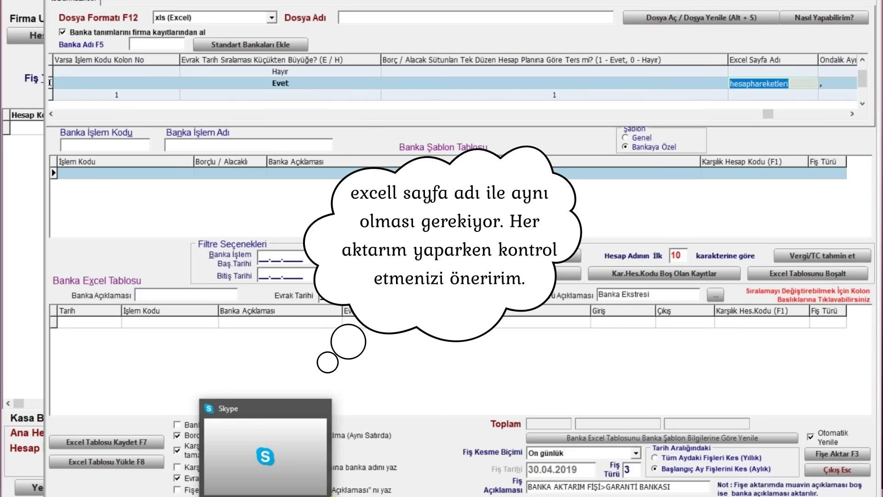
pyautogui.click(354, 496)
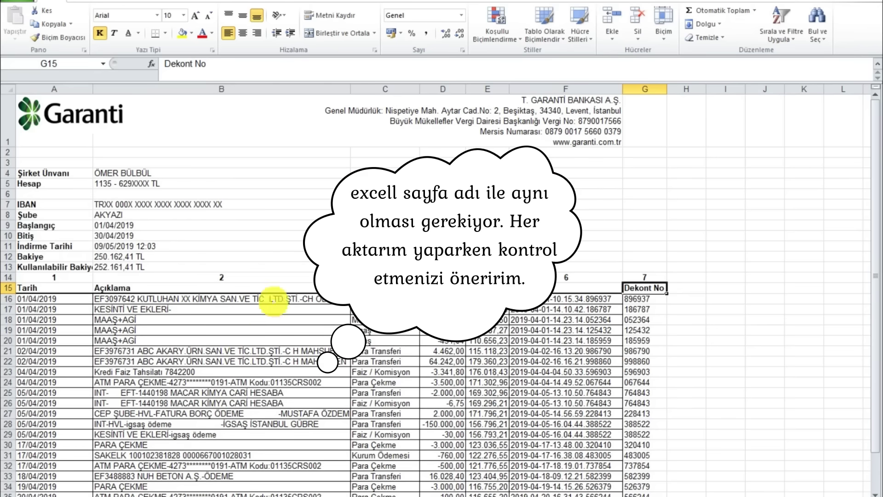
pyautogui.doubleClick(93, 496)
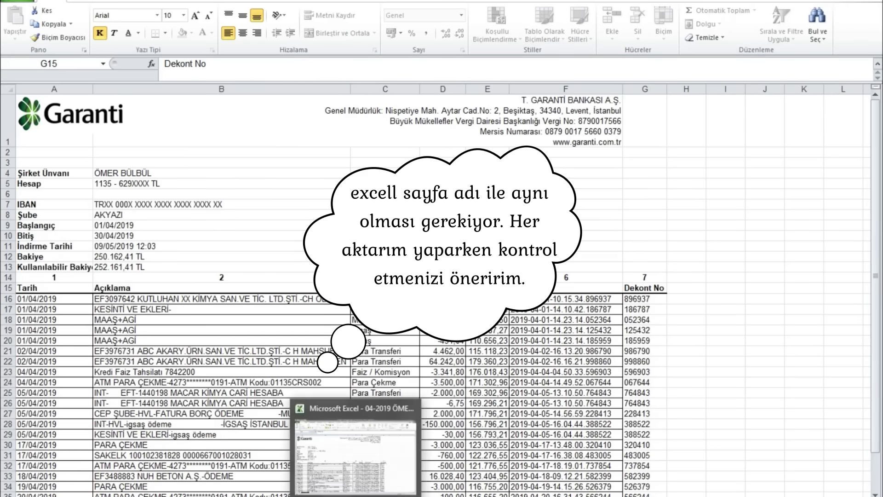
pyautogui.click(359, 460)
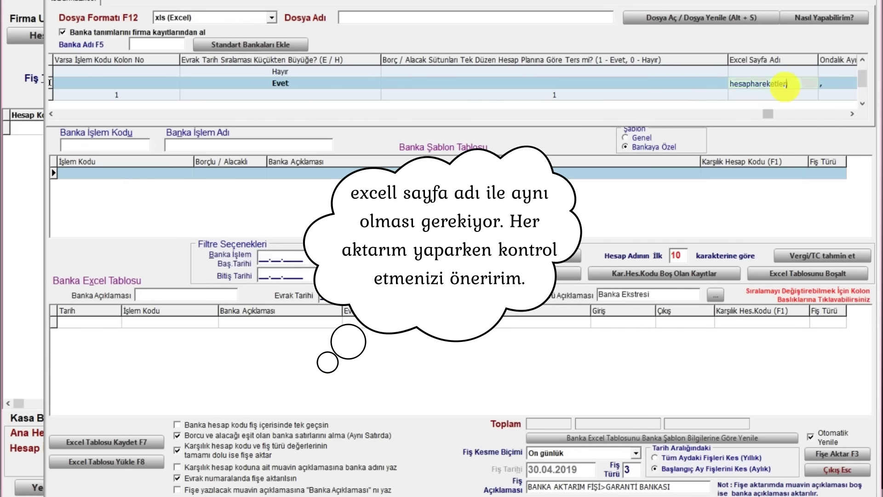
# Step: Set Garanti Bankası's Ondalık Ayıracı to a comma and finish the row
pyautogui.click(830, 83)
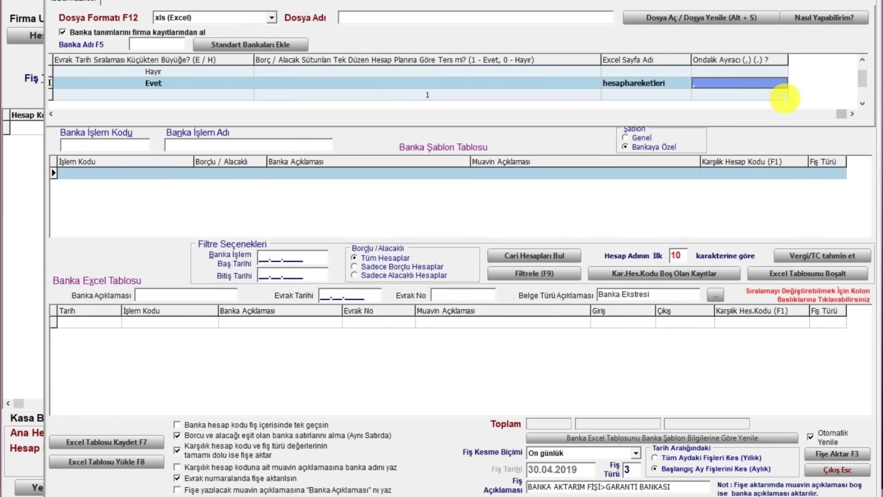
pyautogui.write(',')
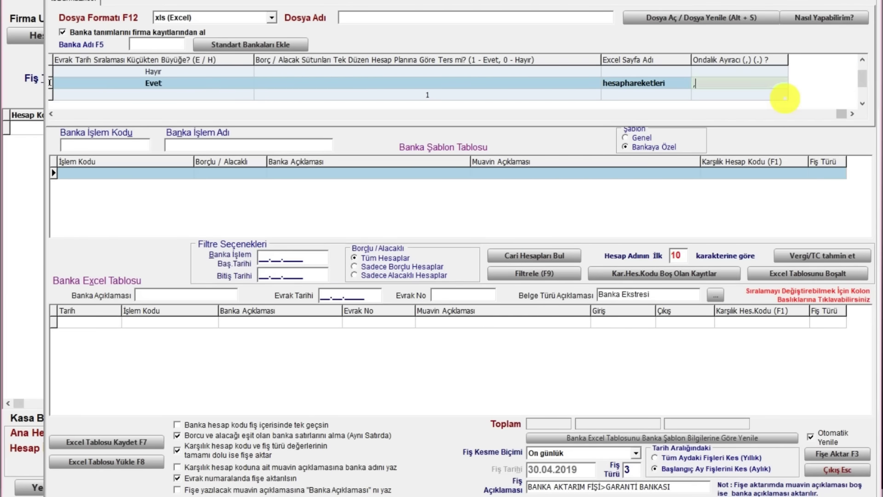
pyautogui.press('Return')
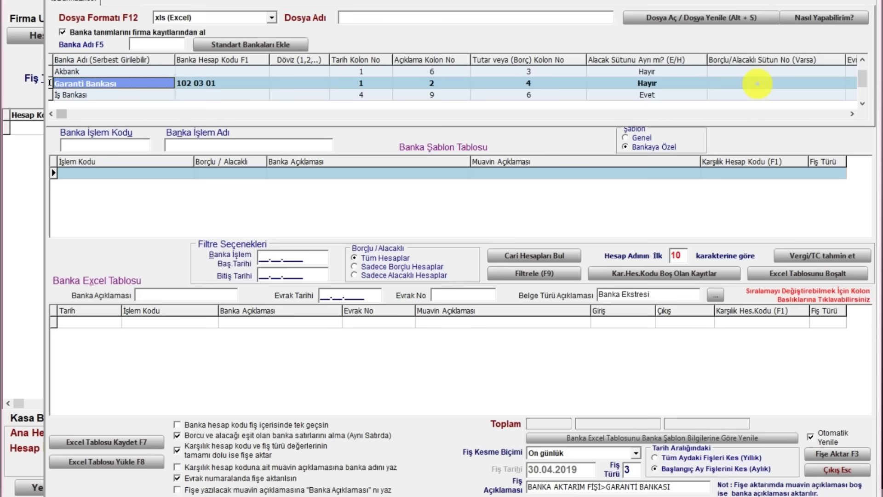
# Step: Load the April 2019 Garanti Bankası Excel statement into the Banka Excel Tablosu
pyautogui.moveTo(325, 496)
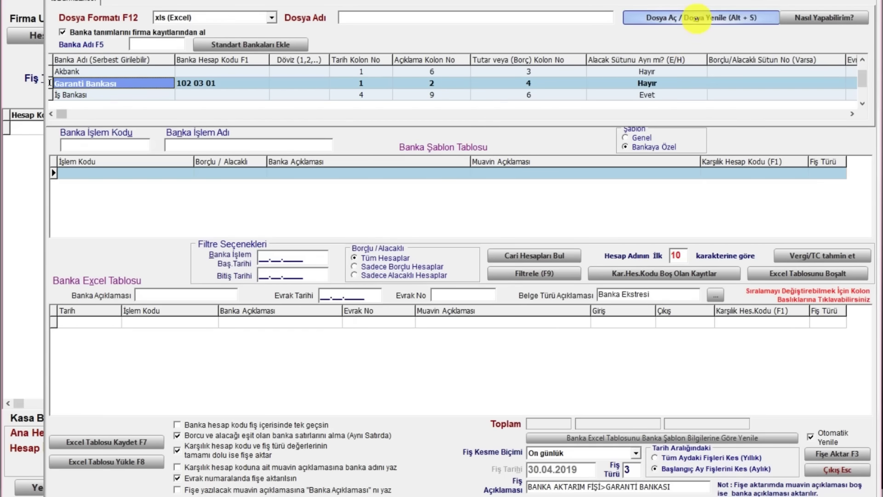
pyautogui.click(697, 17)
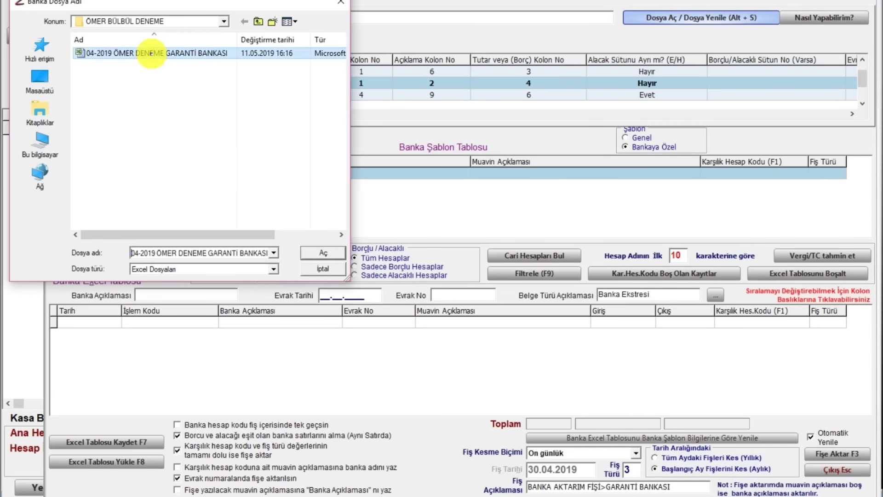
pyautogui.click(323, 251)
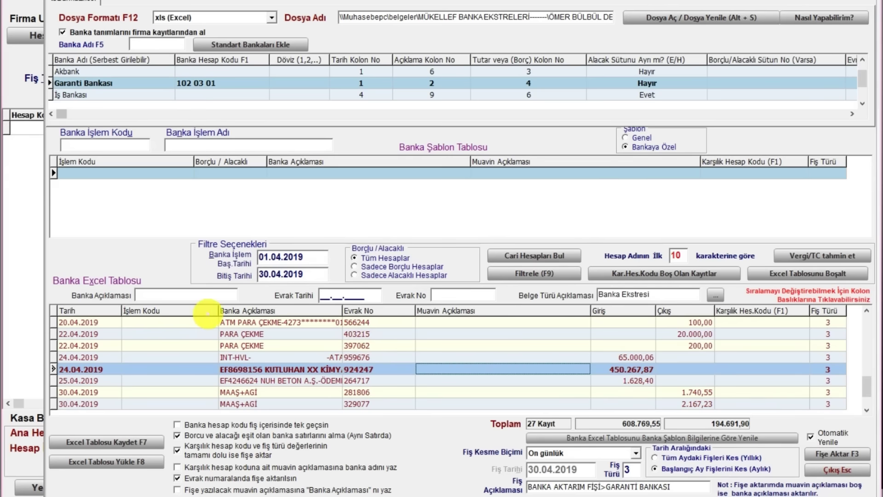
# Step: Narrow the İşlem Kodu and Muavin Açıklaması columns and widen Banka Açıklaması so the descriptions can be read in full
pyautogui.moveTo(217, 311); pyautogui.dragTo(135, 322)
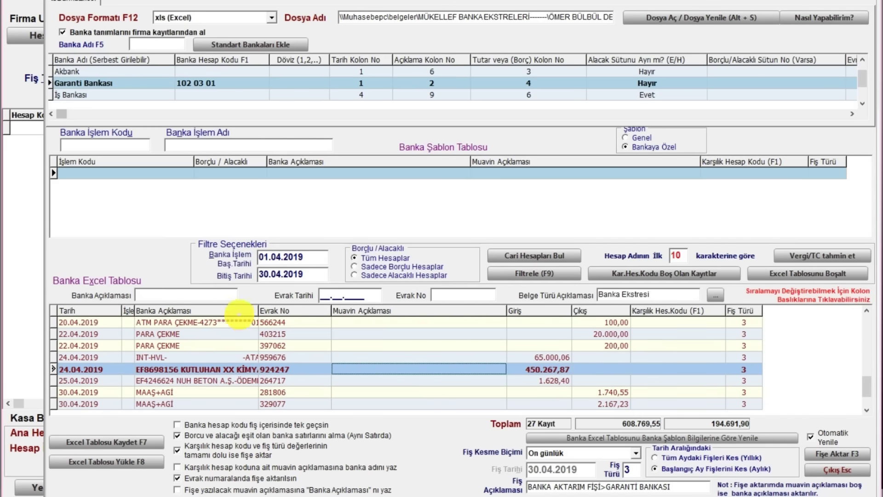
pyautogui.moveTo(258, 311); pyautogui.dragTo(373, 312)
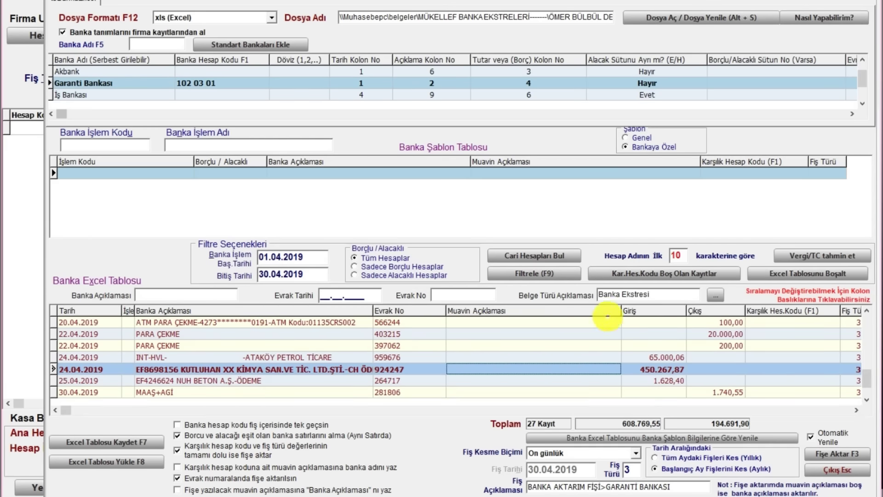
pyautogui.moveTo(622, 316); pyautogui.dragTo(545, 317)
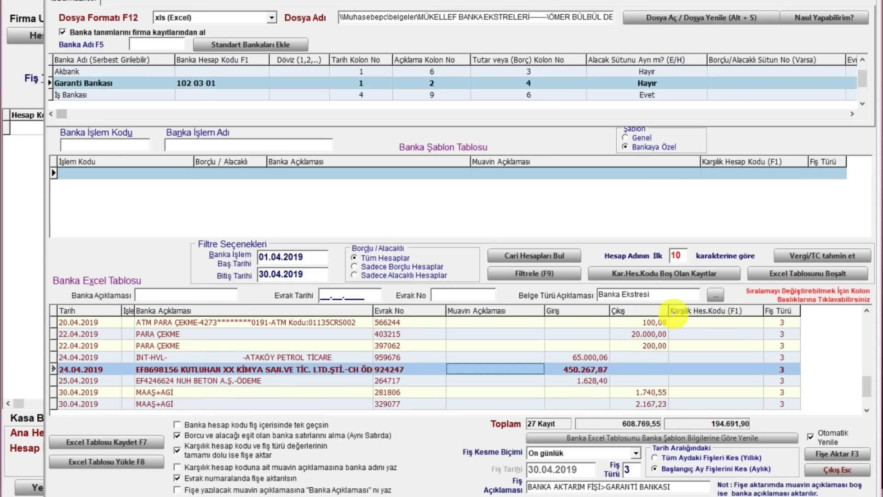
# Step: Fill in the imported rows' counter account codes automatically with Cari Hesapları Bul
pyautogui.click(741, 323)
pyautogui.scroll(12, 699, 396)
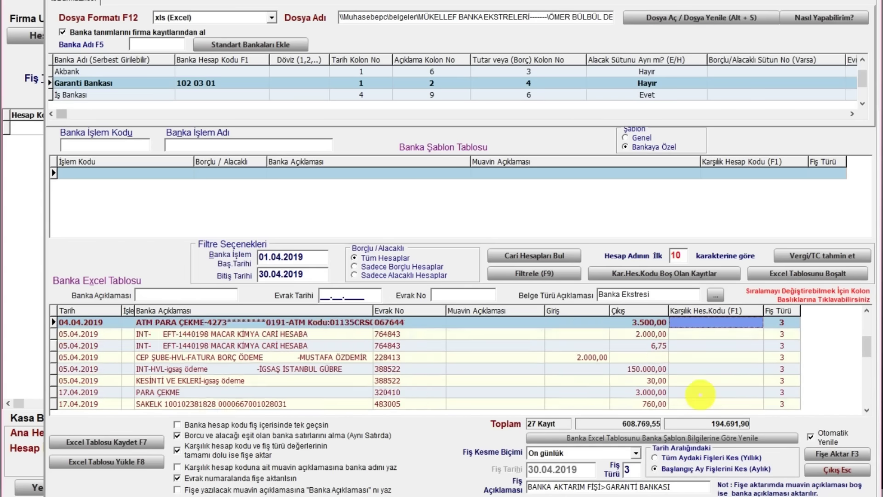
pyautogui.scroll(1, 697, 397)
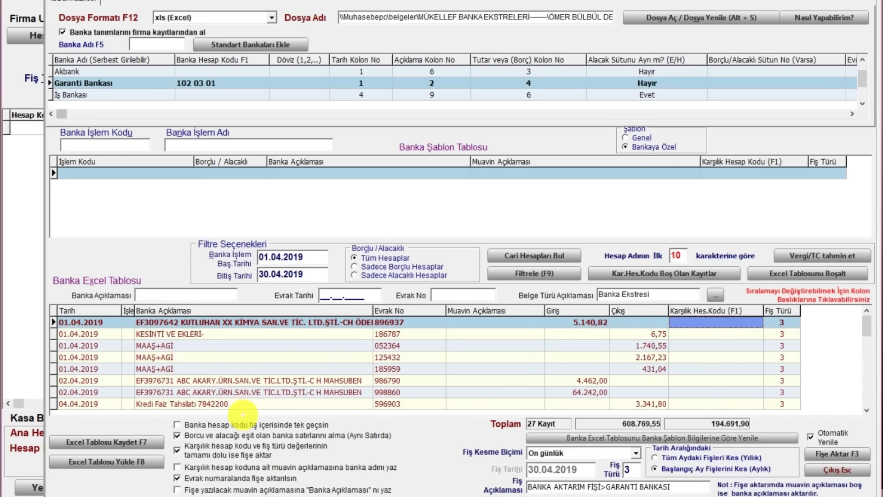
pyautogui.click(282, 274)
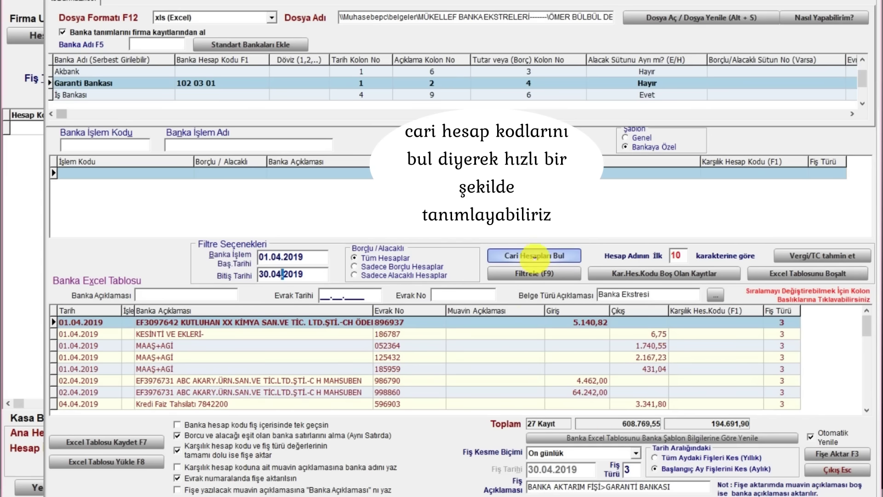
pyautogui.click(535, 256)
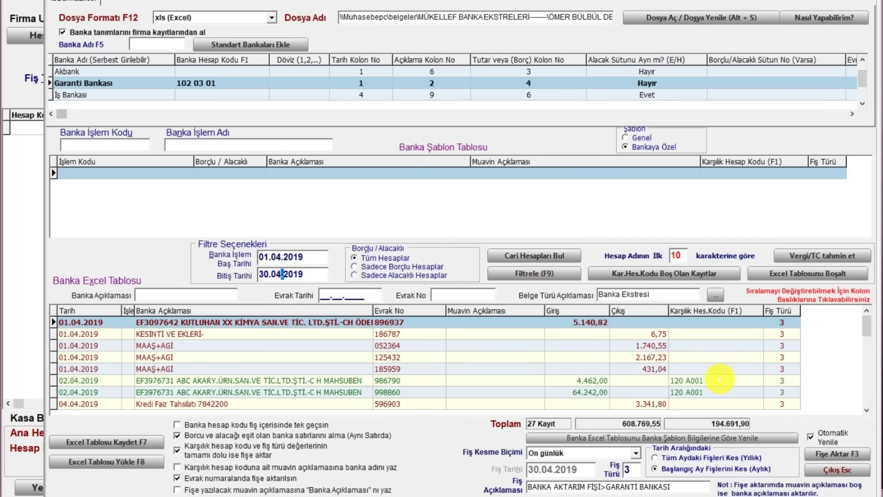
# Step: Check the imported rows for Karşılık Hes.Kodu values that were assigned and those still empty
pyautogui.click(719, 380)
pyautogui.click(715, 394)
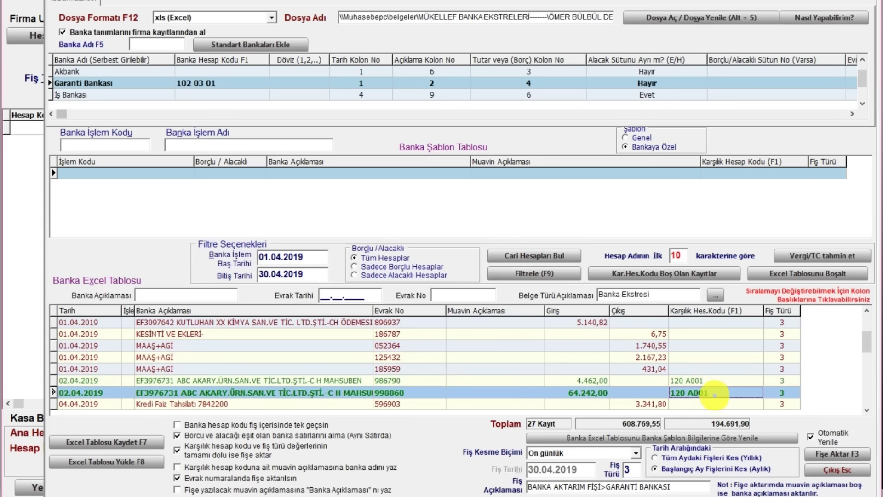
pyautogui.press('Down')
pyautogui.press('Down')
pyautogui.press('Down')
pyautogui.press('Down')
pyautogui.press('Down')
pyautogui.press('Down')
pyautogui.press('Down')
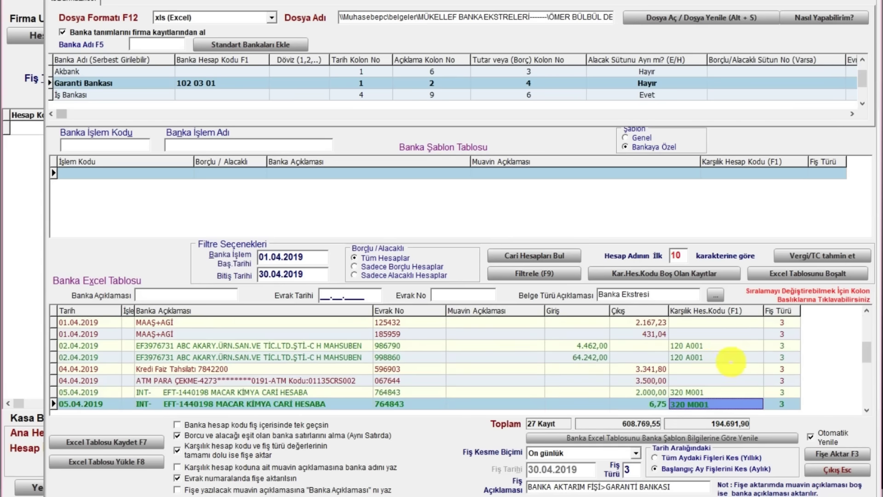
pyautogui.press('Down')
pyautogui.press('Down')
pyautogui.press('Down')
pyautogui.press('Down')
pyautogui.press('Down')
pyautogui.press('Down')
pyautogui.press('Down')
pyautogui.press('Down')
pyautogui.press('Down')
pyautogui.press('Down')
pyautogui.press('Down')
pyautogui.press('Down')
pyautogui.press('Down')
pyautogui.press('Down')
pyautogui.press('Down')
pyautogui.press('Down')
pyautogui.press('Down')
pyautogui.press('Down')
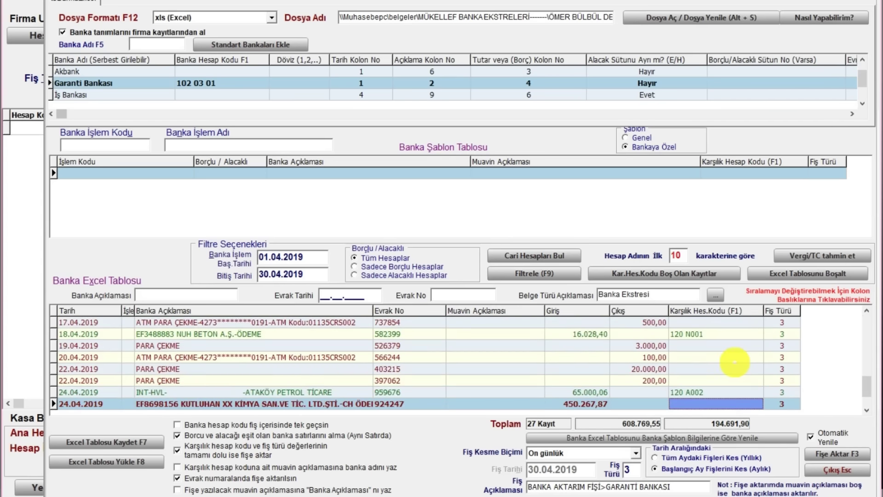
pyautogui.press('Up')
pyautogui.press('Up')
pyautogui.press('Up')
pyautogui.press('Up')
pyautogui.press('Up')
pyautogui.press('Up')
pyautogui.press('Up')
pyautogui.press('Up')
pyautogui.press('Up')
pyautogui.press('Up')
pyautogui.press('Up')
pyautogui.press('Up')
pyautogui.press('Up')
pyautogui.press('Up')
pyautogui.press('Up')
pyautogui.press('Up')
pyautogui.press('Up')
pyautogui.press('Up')
pyautogui.press('Up')
pyautogui.press('Up')
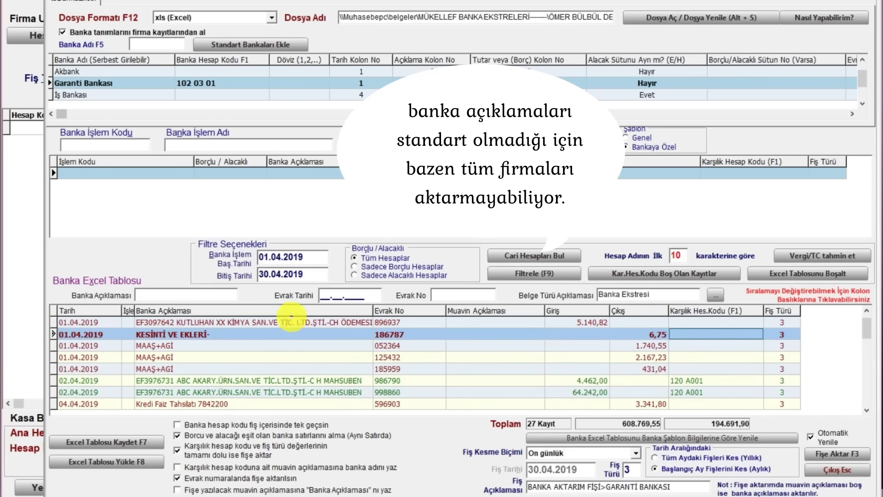
# Step: Look up KUTLU for the first KUTLUHAN XX KİMYA row and assign counter account 120 K001
pyautogui.click(251, 322)
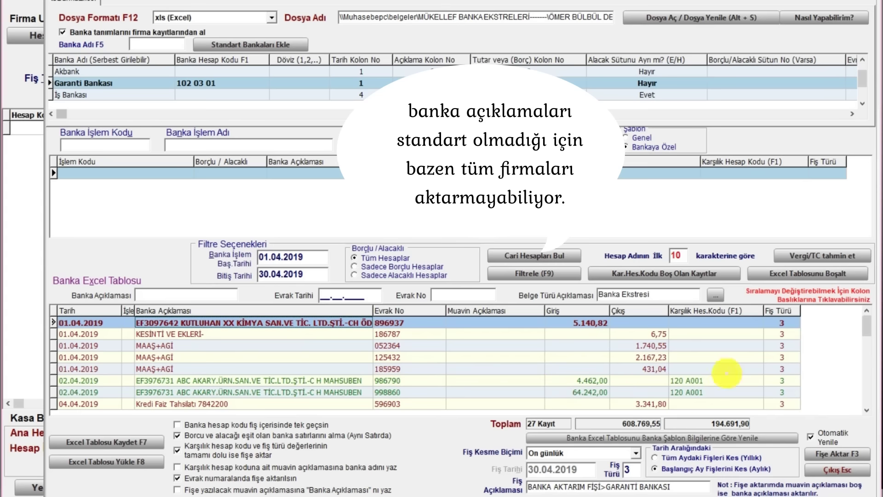
pyautogui.click(715, 324)
pyautogui.click(221, 325)
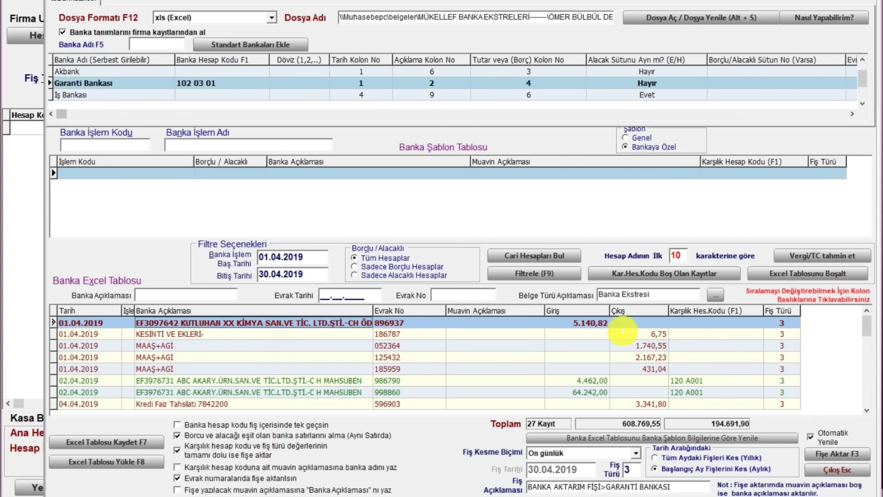
pyautogui.click(712, 325)
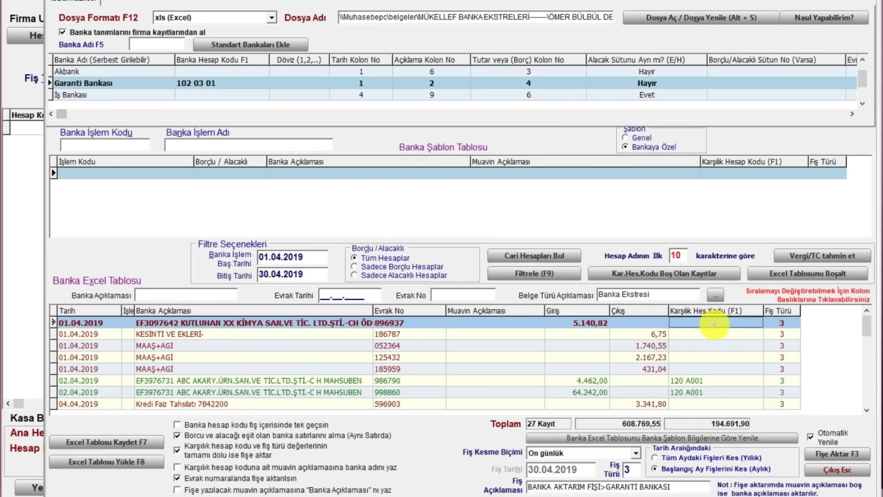
pyautogui.write('KUTLU')
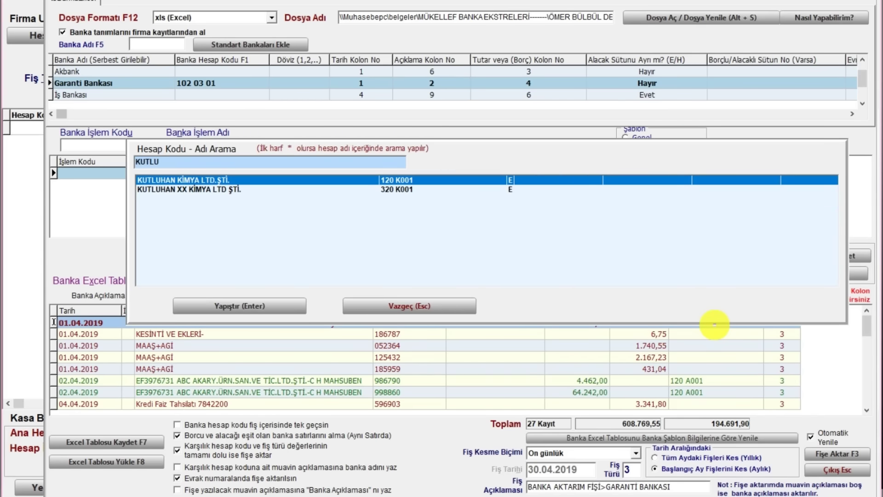
pyautogui.press('Return')
# Step: Assign counter account 770 4 08 (Banka Giderleri) to the first KESİNTİ VE EKLERİ row
pyautogui.press('Down')
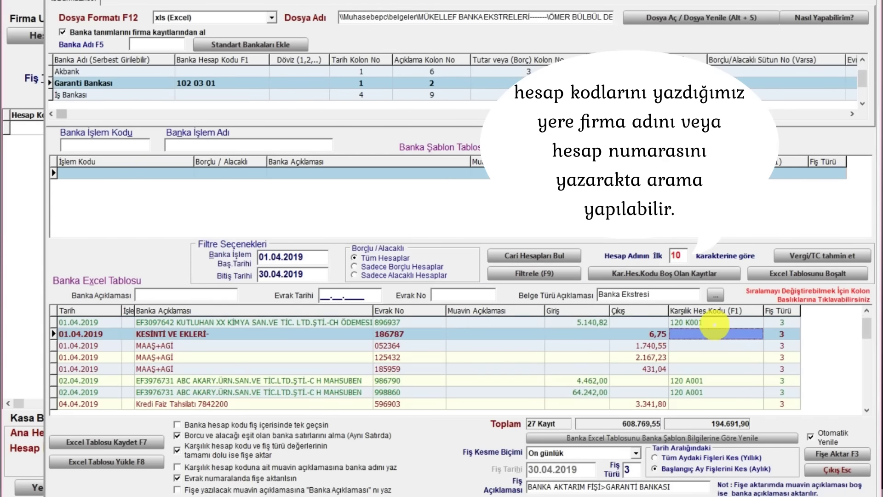
pyautogui.write('7')
pyautogui.press('F1')
pyautogui.write('70 4 08')
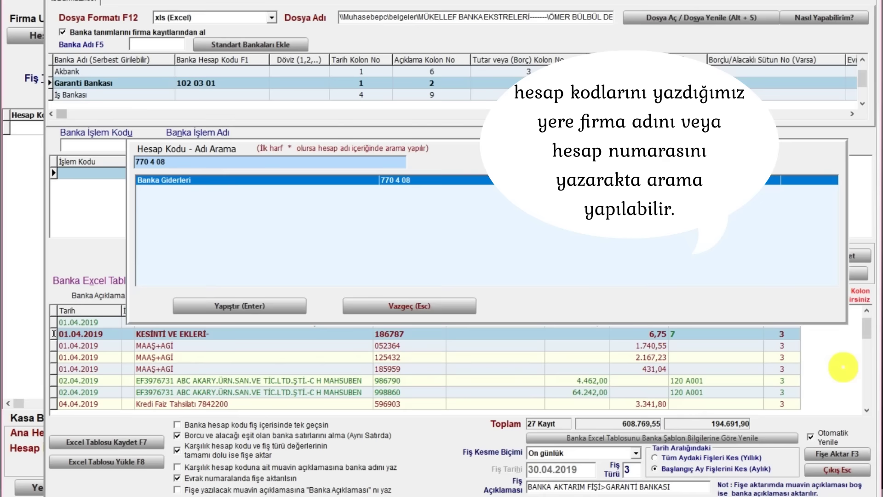
pyautogui.press('Return')
# Step: Assign counter account 335 01 directly to the first MAAŞ+AGİ row of the bank statement table
pyautogui.press('Down')
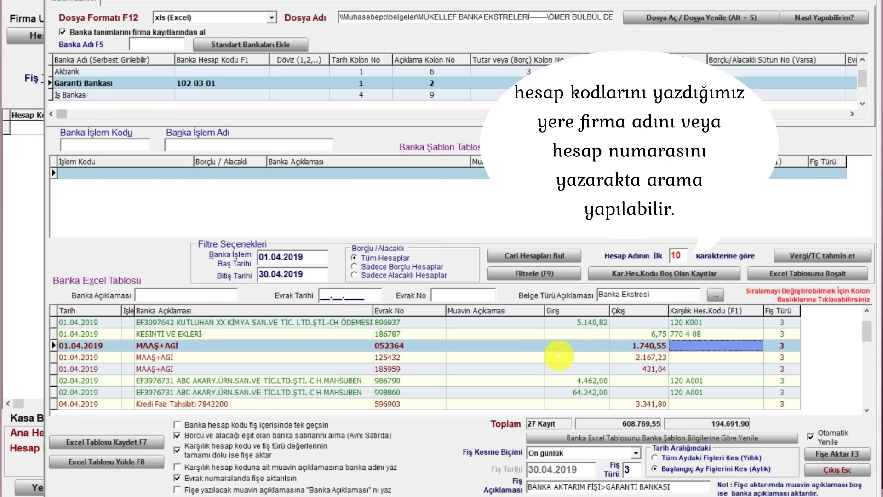
pyautogui.click(193, 348)
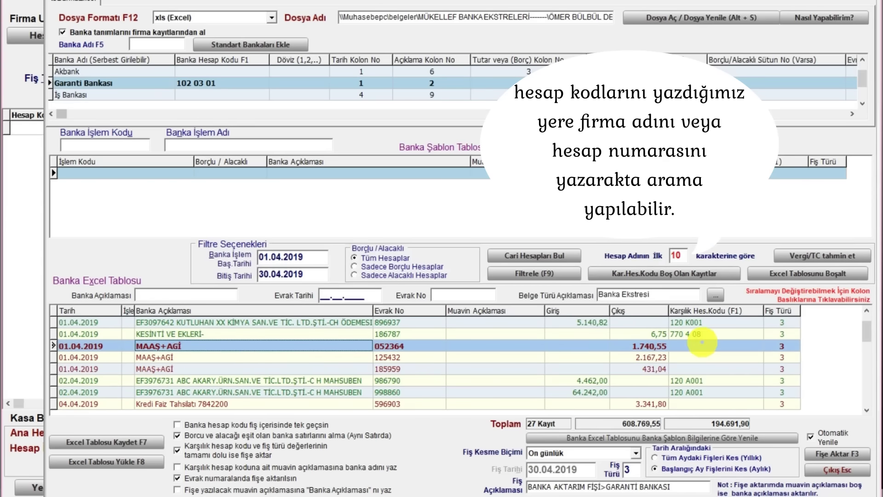
pyautogui.click(703, 346)
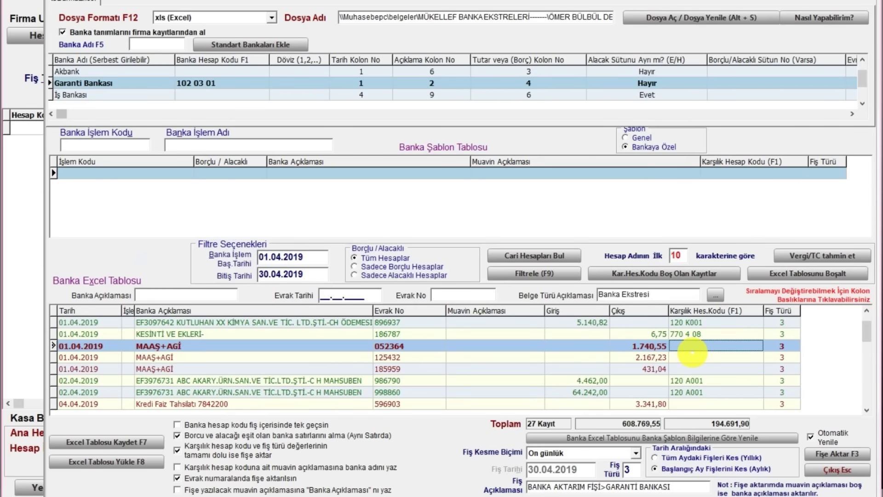
pyautogui.write('335')
pyautogui.press('Return')
pyautogui.click(692, 356)
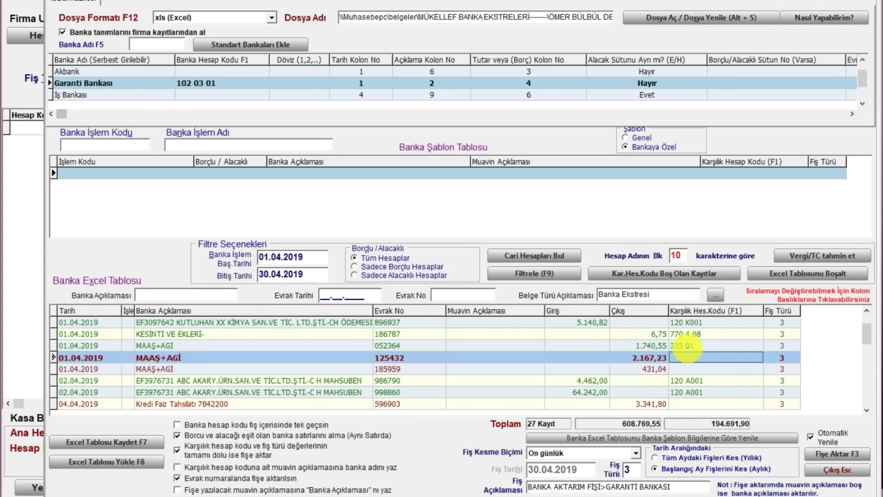
# Step: Clear the counter account code from the first MAAŞ+AGİ row
pyautogui.click(697, 345)
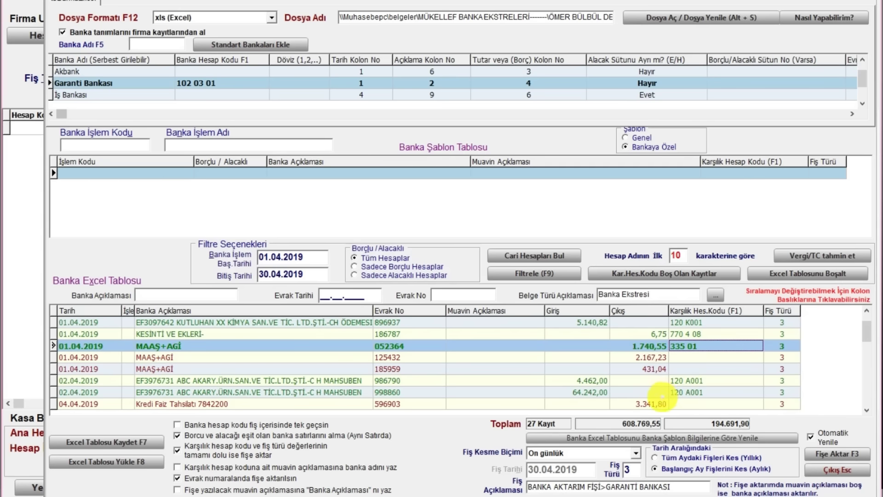
pyautogui.press('Delete')
pyautogui.click(157, 358)
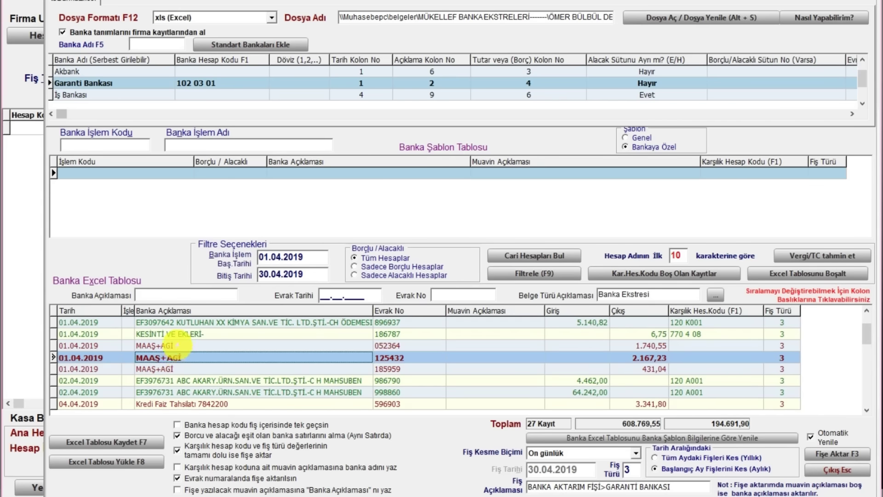
# Step: Start a Banka Şablon Tablosu entry with the bank description MAAŞ+AGİ, matching the salary rows in the statement
pyautogui.click(180, 346)
pyautogui.click(179, 345)
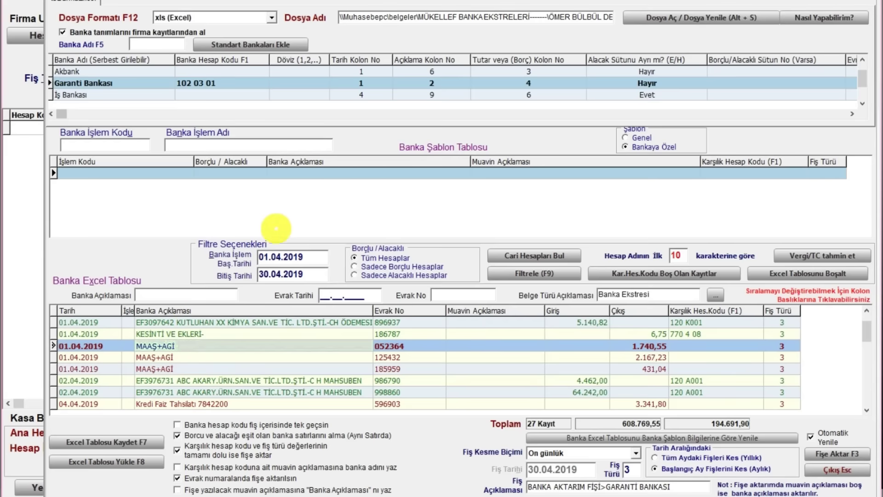
pyautogui.click(305, 169)
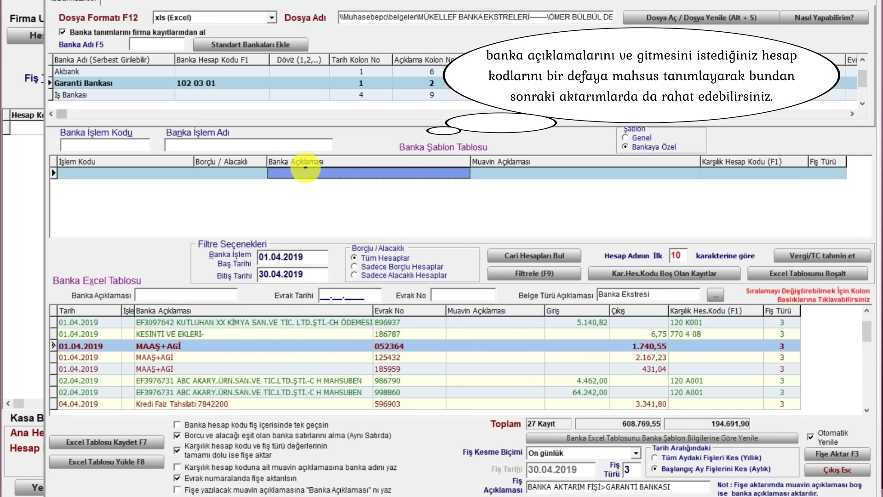
pyautogui.click(305, 170)
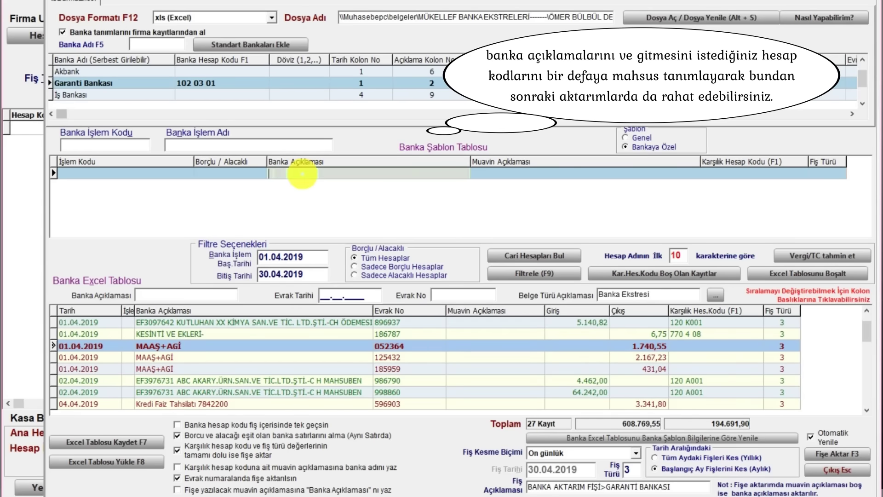
pyautogui.press('Escape')
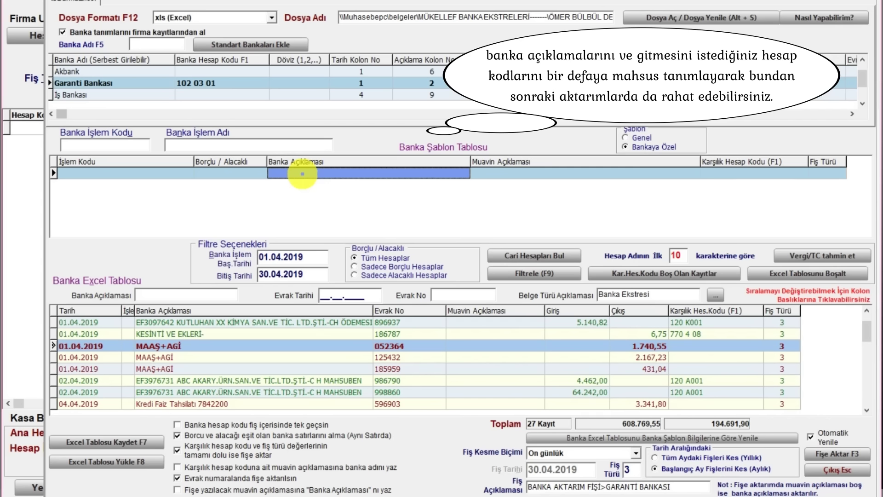
pyautogui.write('MA')
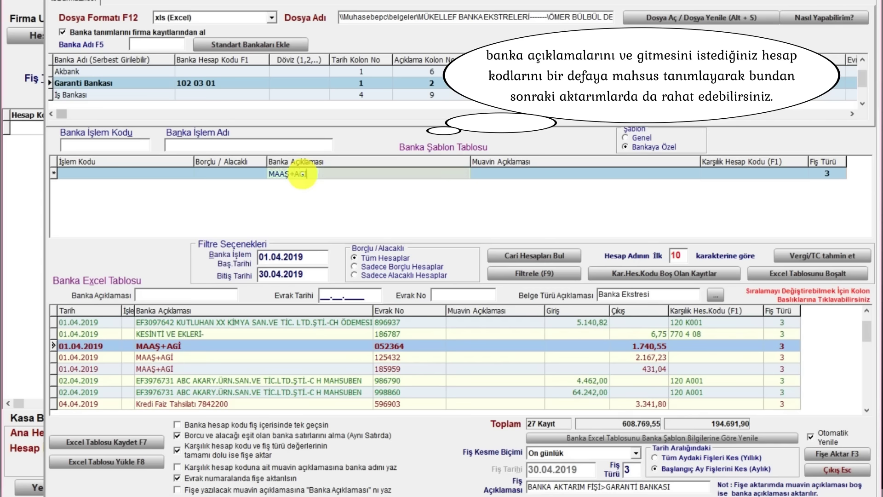
pyautogui.write('AŞ')
pyautogui.press('Tab')
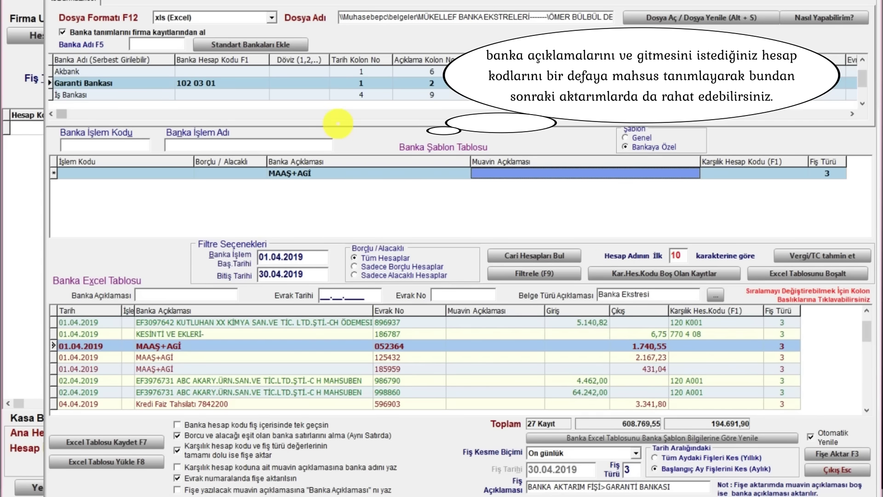
# Step: Set the MAAŞ+AGİ template entry's Karşılık Hesap Kodu to 335 01 and save the entry
pyautogui.press('Tab')
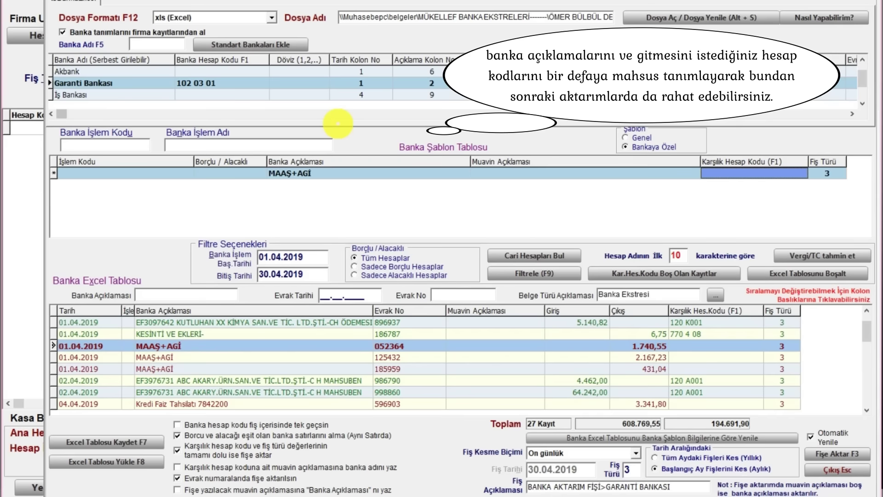
pyautogui.press('F1')
pyautogui.write('335')
pyautogui.press('Return')
pyautogui.press('Return')
pyautogui.press('Return')
pyautogui.press('Up')
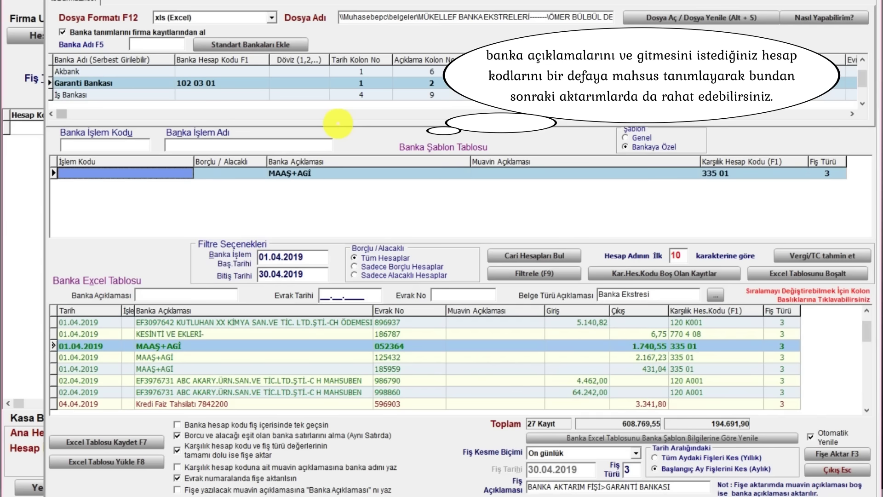
# Step: Check the MAAŞ+AGİ template's account code against the codes filled into the matching statement rows
pyautogui.click(734, 174)
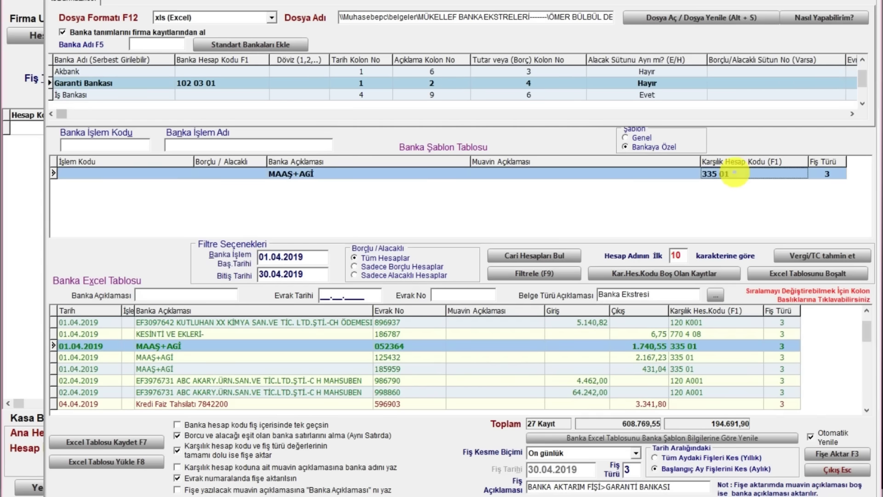
pyautogui.click(198, 349)
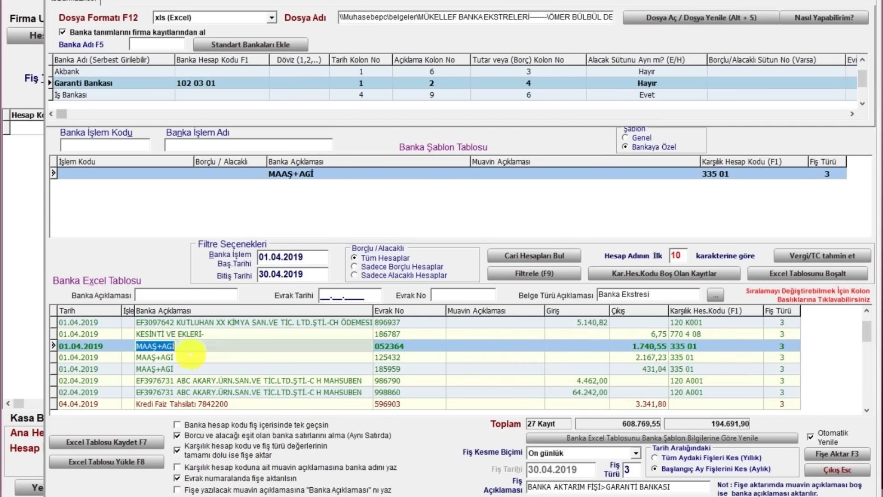
pyautogui.click(189, 358)
pyautogui.click(187, 368)
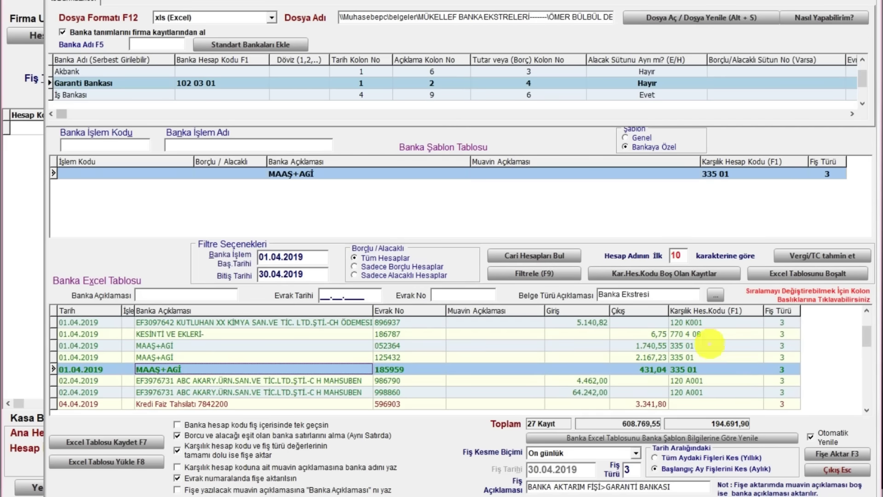
pyautogui.click(710, 345)
pyautogui.press('Down')
pyautogui.press('Down')
pyautogui.press('Down')
pyautogui.press('Down')
pyautogui.press('Down')
pyautogui.press('Down')
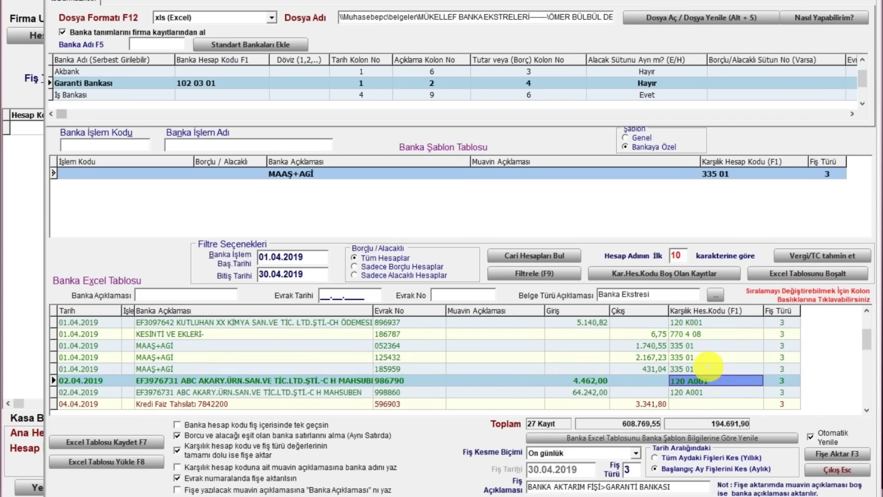
# Step: Add a bank template entry with the description KREDİ FAİZ TAHSİLATI and counter account 780 01 (KREDİ FAİZ GİDERLERİ)
pyautogui.scroll(-3, 709, 367)
pyautogui.click(686, 358)
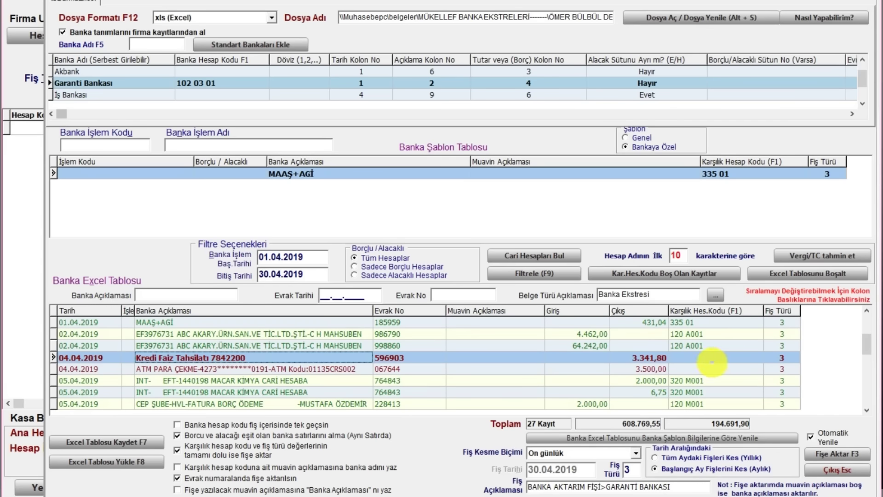
pyautogui.click(339, 173)
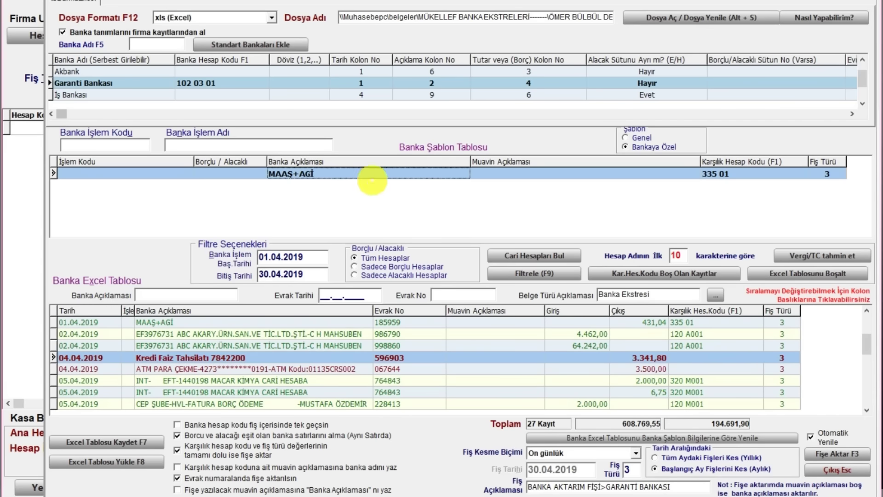
pyautogui.press('Down')
pyautogui.write('KR')
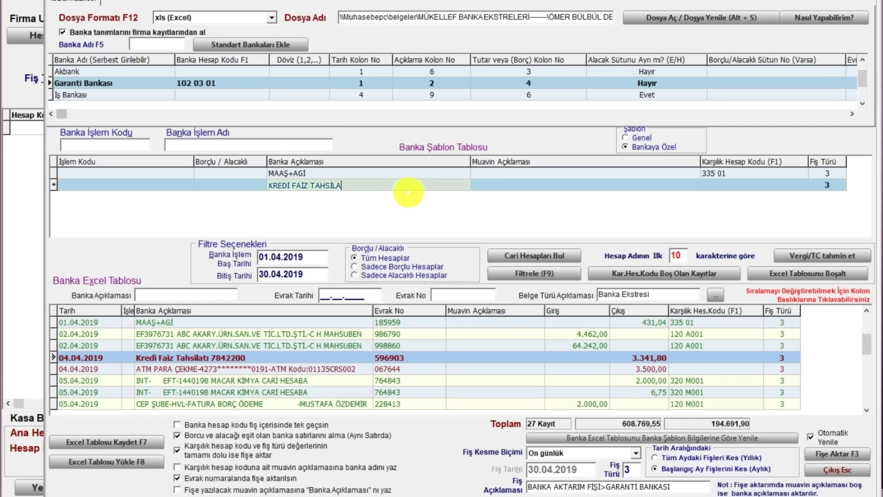
pyautogui.press('Tab')
pyautogui.press('Tab')
pyautogui.press('F1')
pyautogui.write('780')
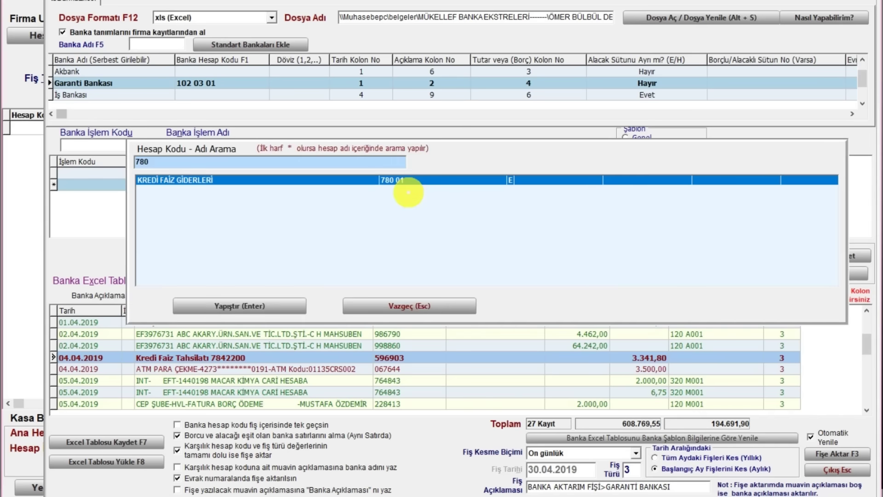
pyautogui.press('Return')
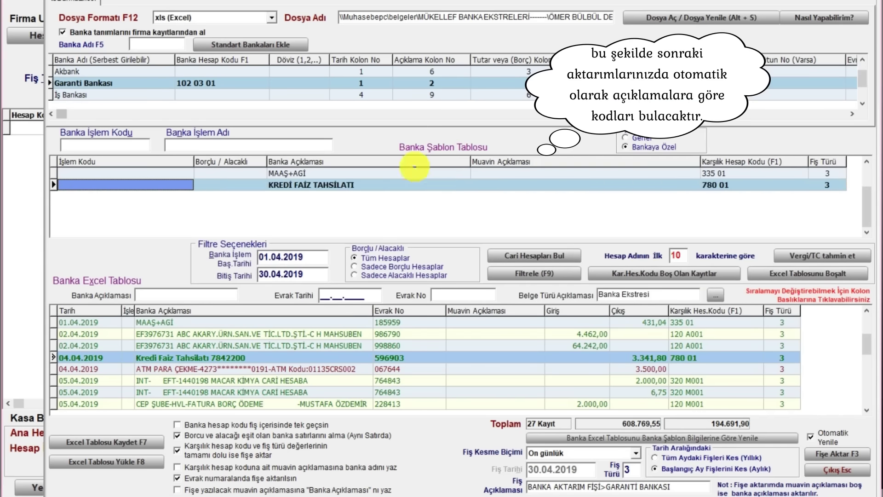
pyautogui.click(681, 358)
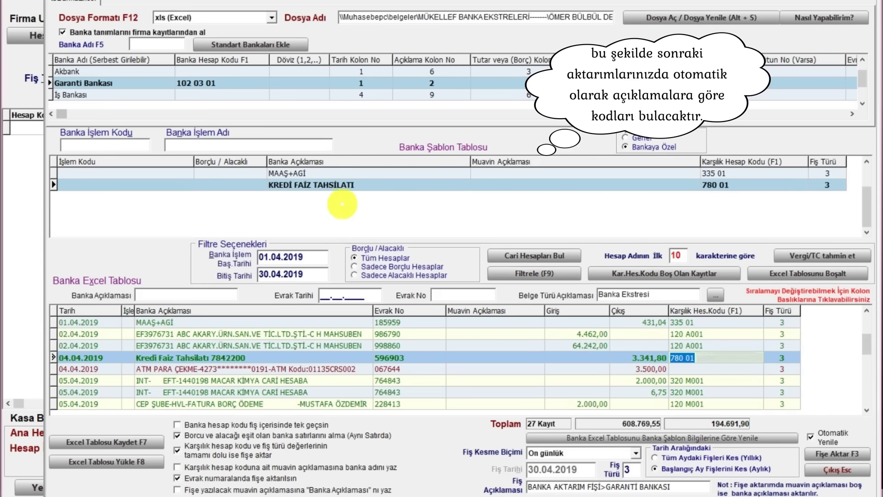
# Step: Add a bank template entry with the description ATM PARA ÇEKME and counter account 100 01
pyautogui.click(695, 368)
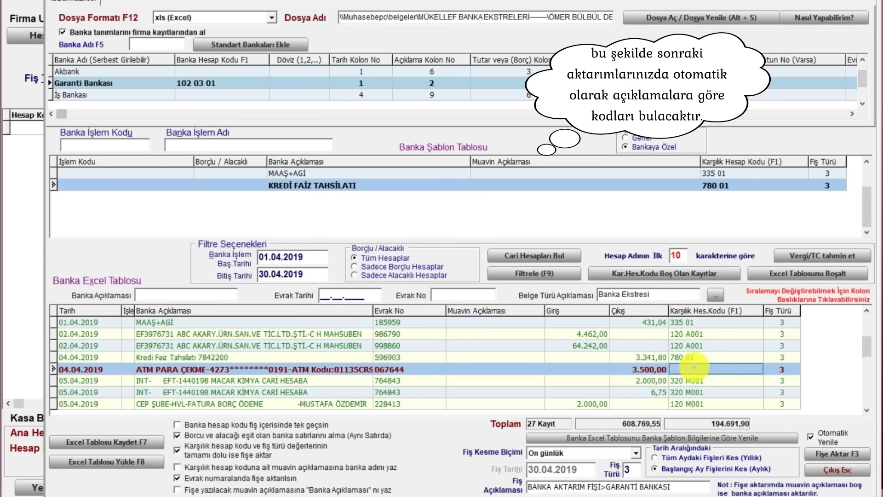
pyautogui.click(320, 186)
pyautogui.press('Down')
pyautogui.write('AT')
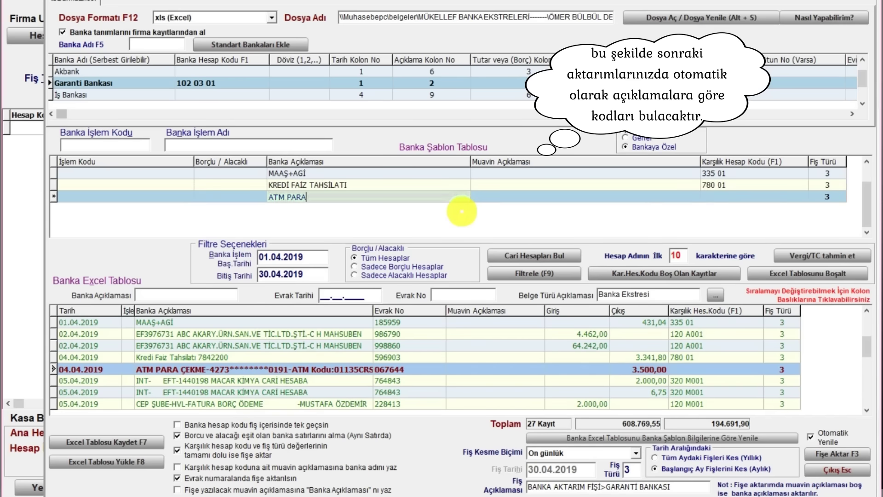
pyautogui.write('M PARA ÇEKME')
pyautogui.press('Tab')
pyautogui.press('Tab')
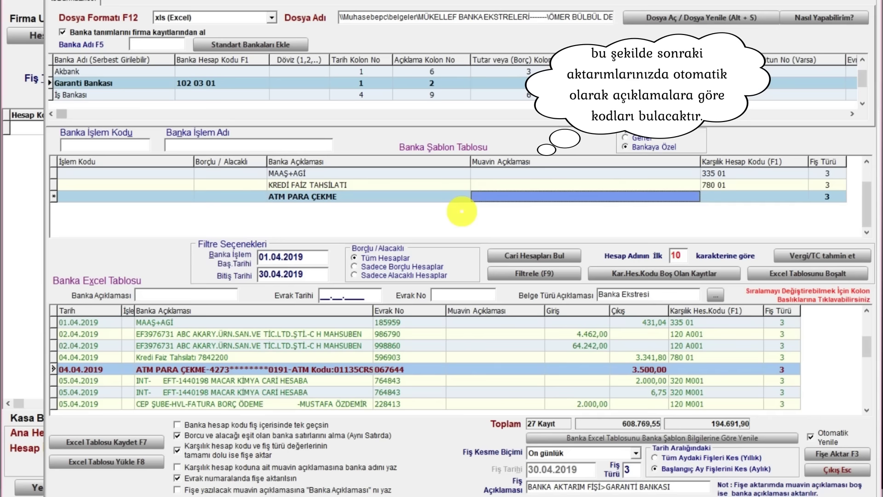
pyautogui.press('F1')
pyautogui.press('Return')
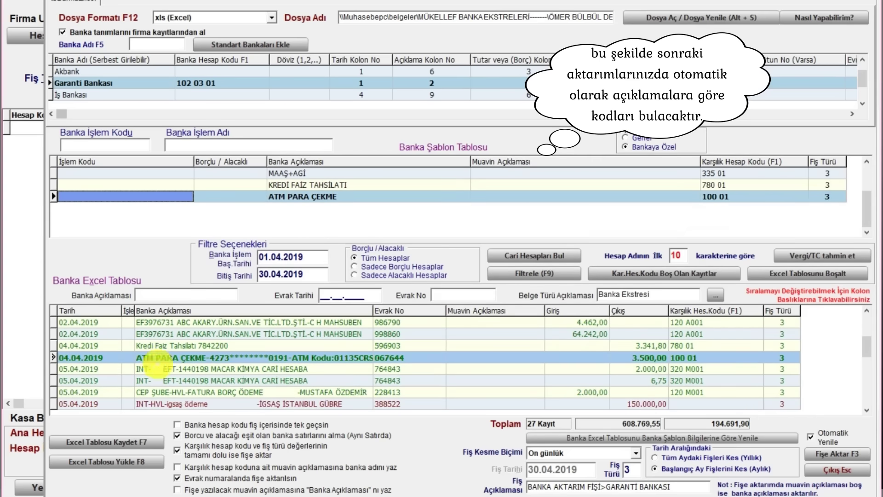
# Step: Look up İGSA for the INT-HVL-igsaş ödeme row and assign counter account 320 İ001 (İGSAŞ AŞ.)
pyautogui.click(705, 401)
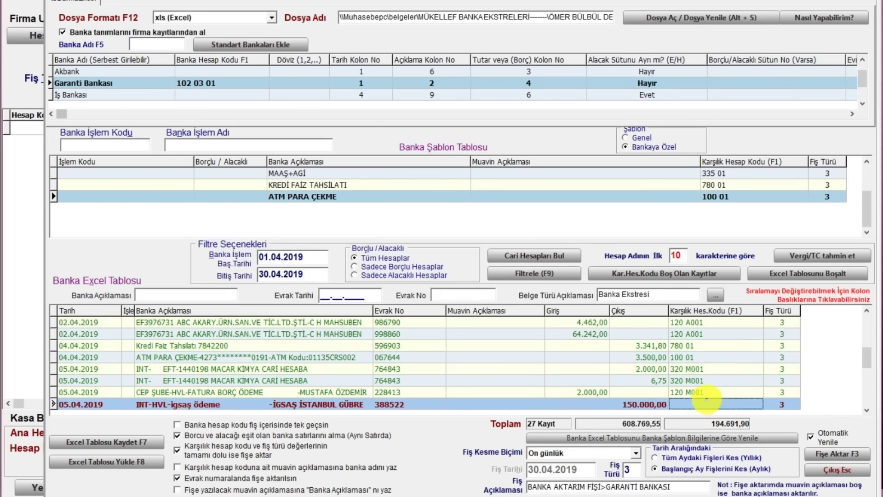
pyautogui.press('Down')
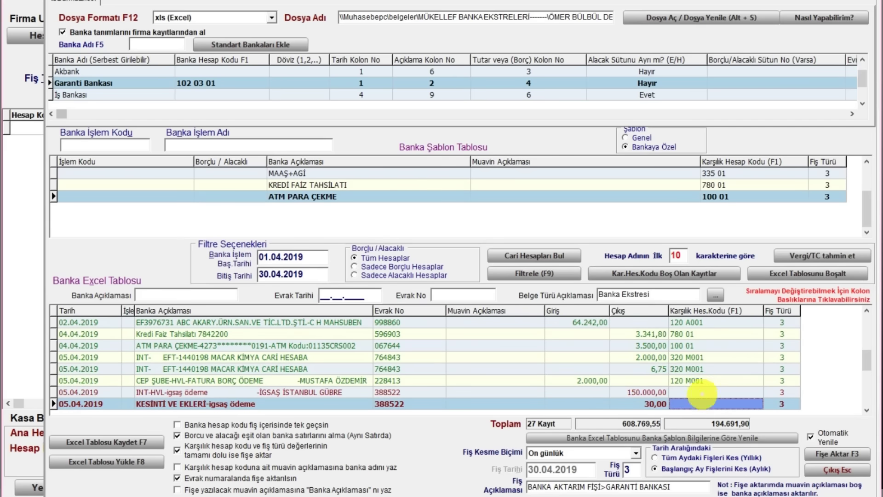
pyautogui.click(713, 389)
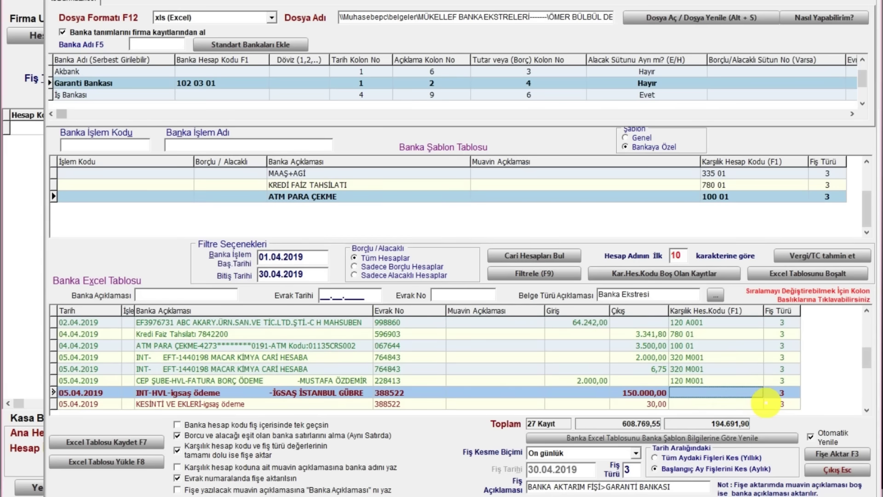
pyautogui.write('İGSA')
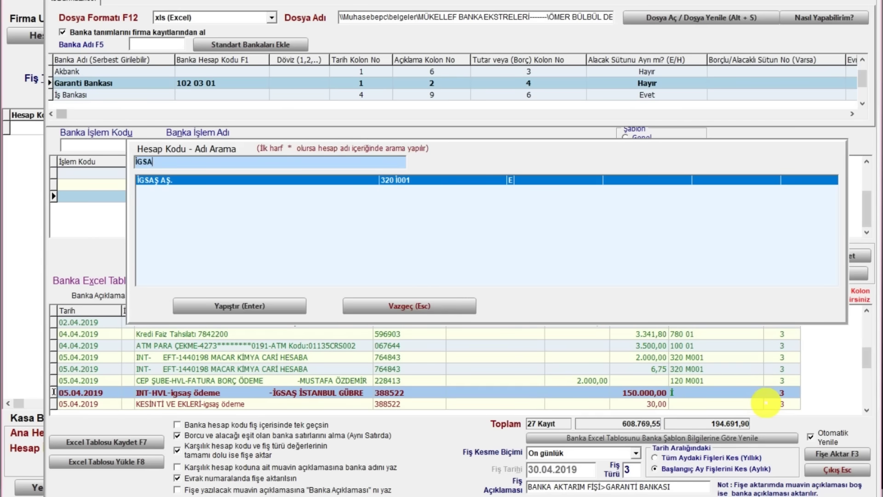
pyautogui.press('Return')
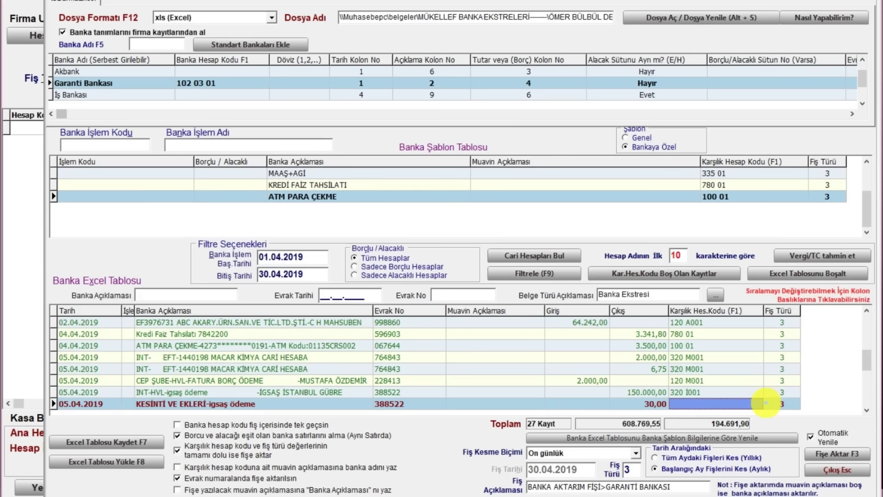
# Step: Assign counter account 770 4 08 to the KESİNTİ VE EKLERİ-igsaş ödeme row
pyautogui.write('770')
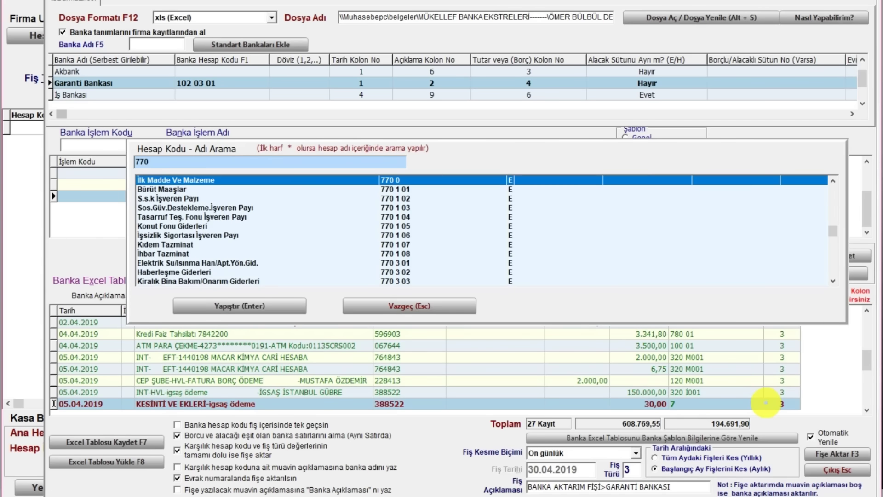
pyautogui.write(' 4 08')
pyautogui.press('Return')
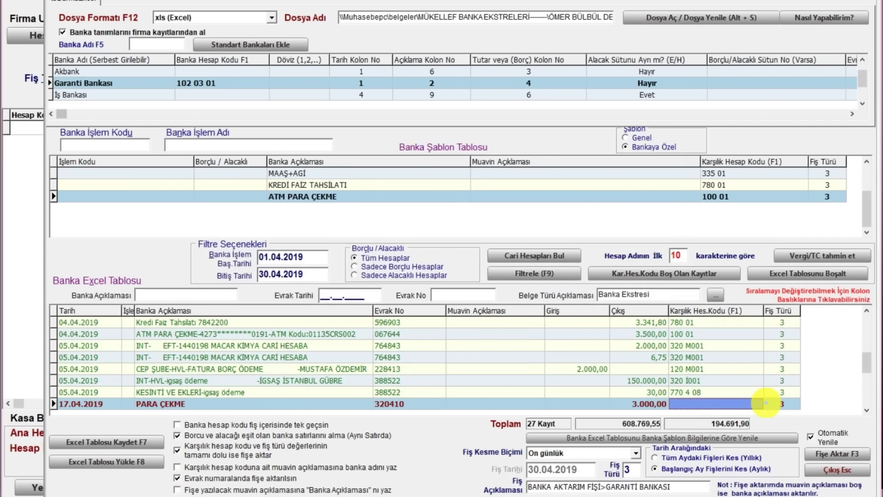
pyautogui.write('100 01')
pyautogui.press('Return')
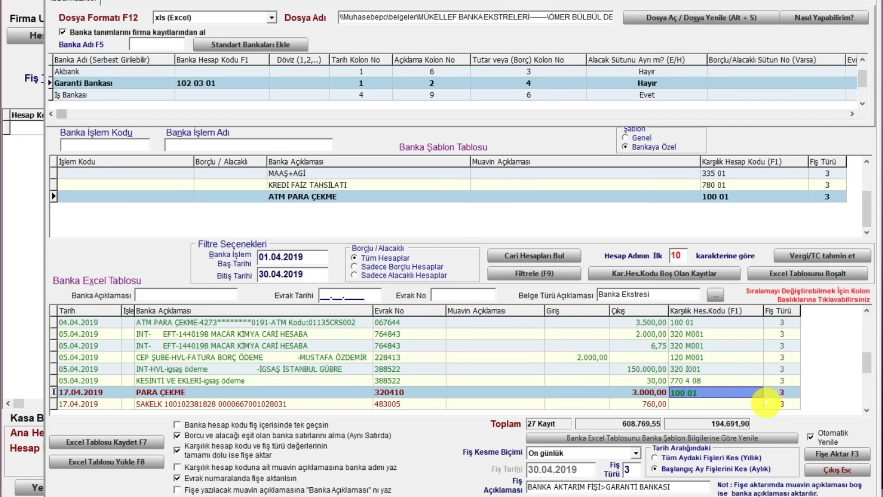
pyautogui.press('Return')
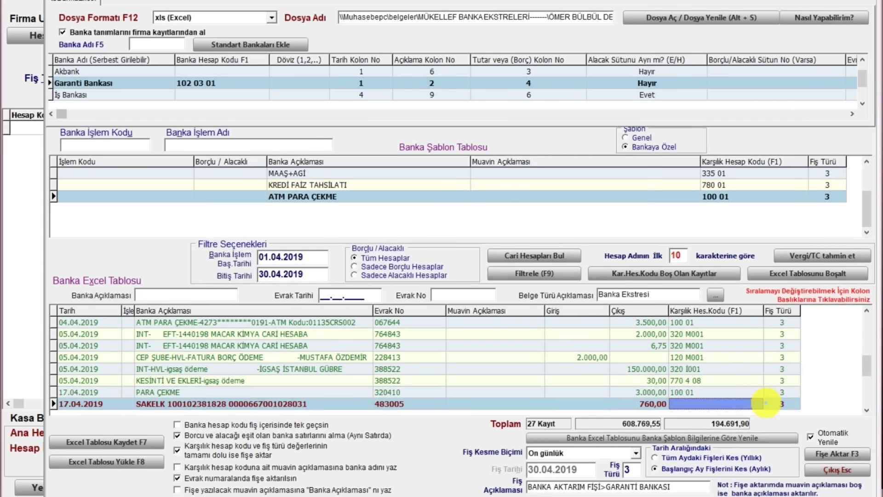
pyautogui.press('Up')
pyautogui.press('Delete')
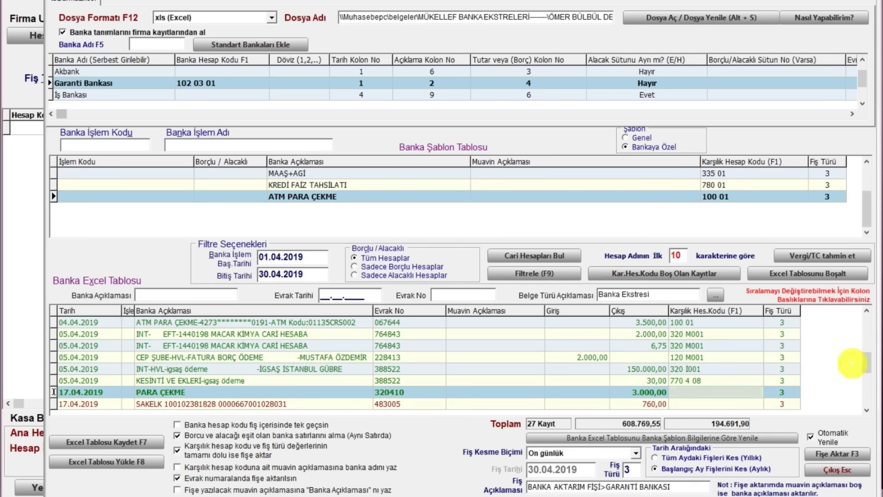
# Step: Add a bank template entry with the description PARA ÇEKNE and counter account 100 01
pyautogui.click(308, 199)
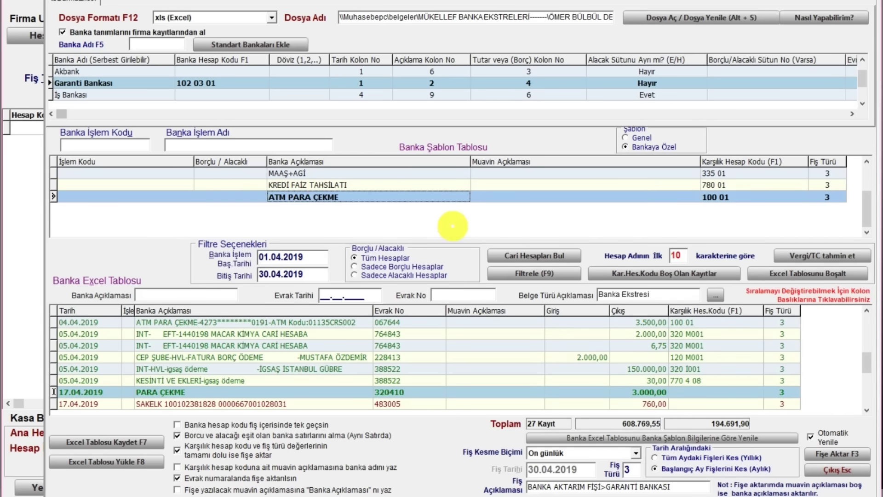
pyautogui.press('Down')
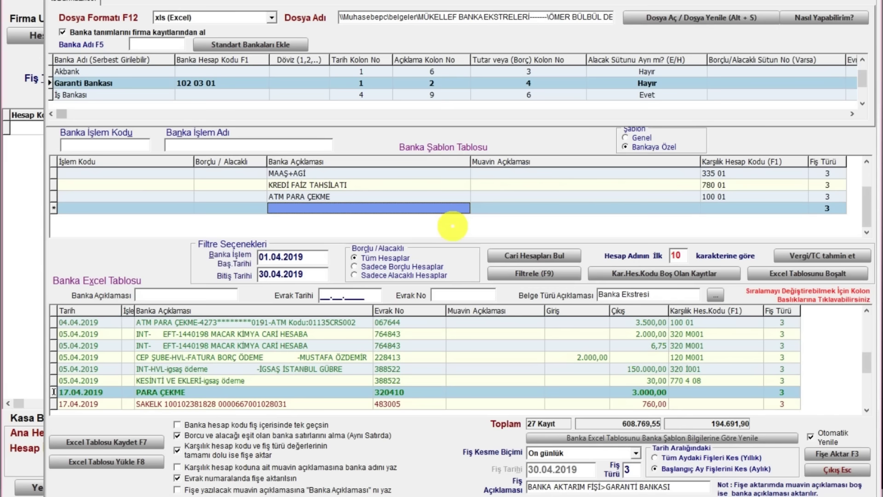
pyautogui.write('PARA ÇEKNE')
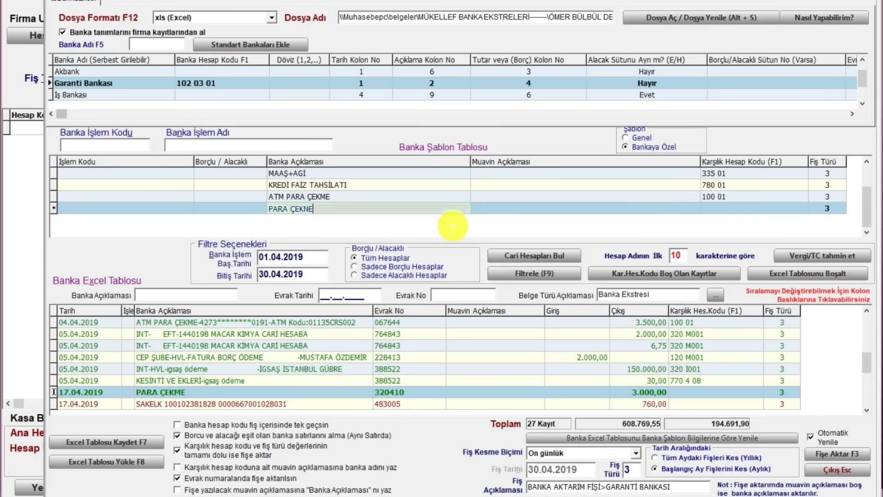
pyautogui.press('Tab')
pyautogui.press('Tab')
pyautogui.write('10')
pyautogui.press('F1')
pyautogui.press('Return')
pyautogui.press('Down')
pyautogui.press('Up')
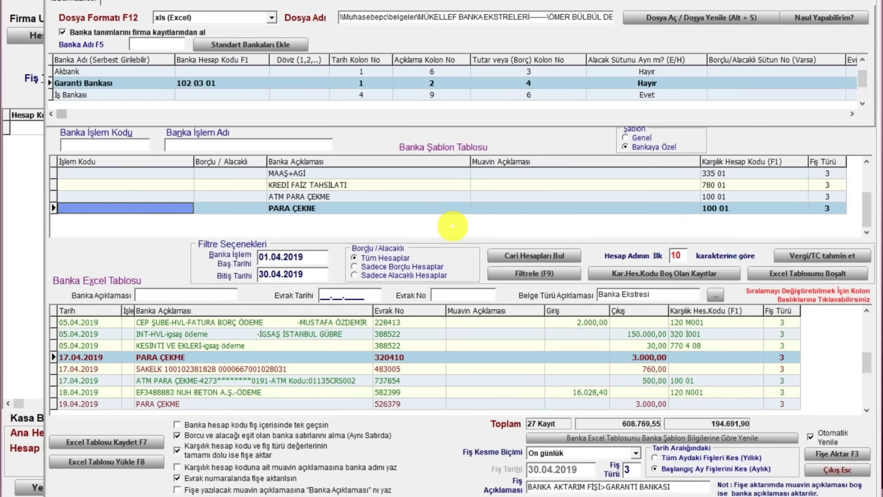
# Step: Correct the last bank template entry's description to PARA ÇEKME so that it matches the statement row's wording
pyautogui.click(702, 357)
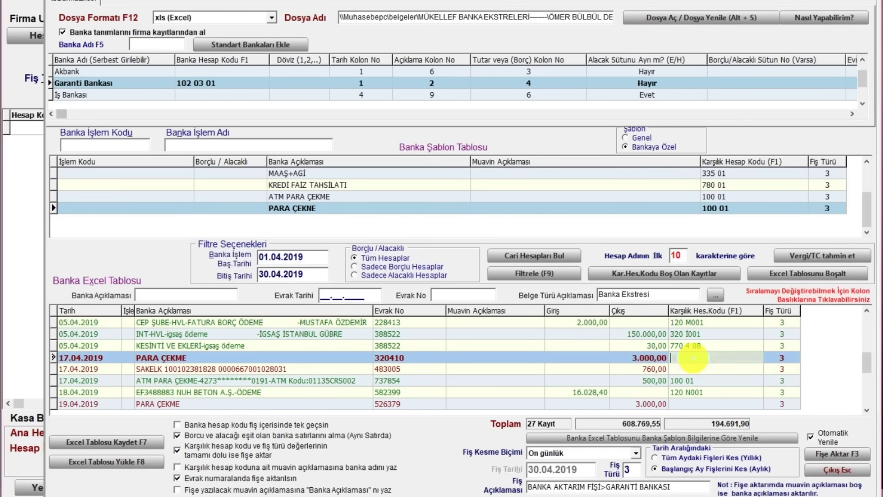
pyautogui.click(325, 209)
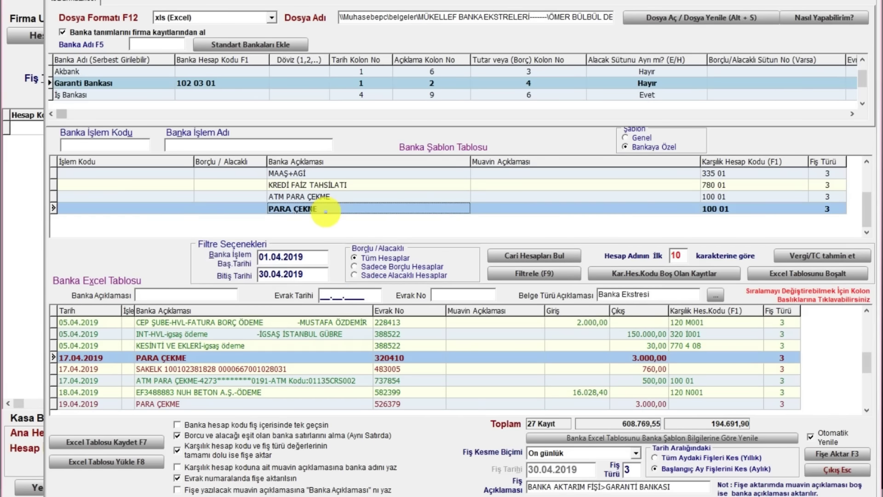
pyautogui.click(204, 358)
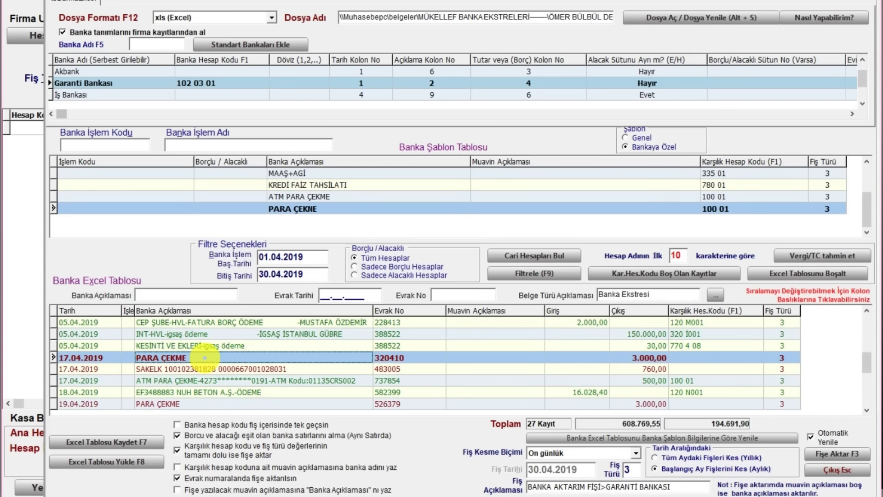
pyautogui.click(321, 210)
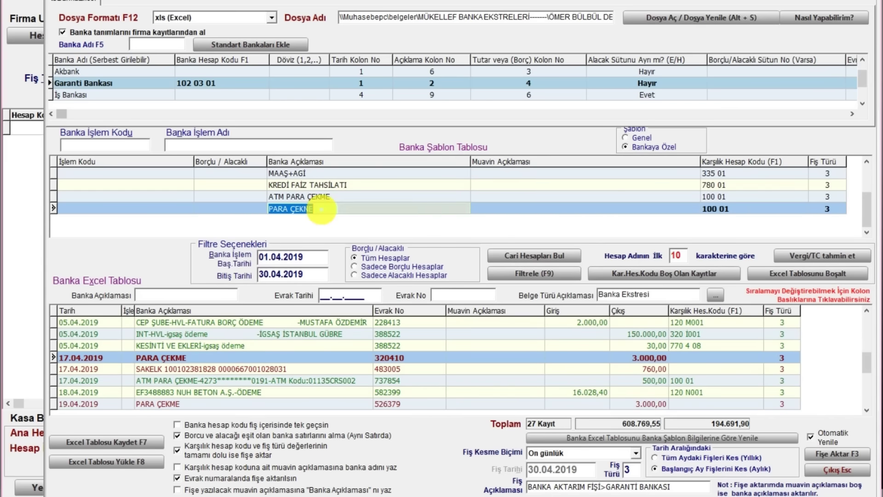
pyautogui.click(321, 209)
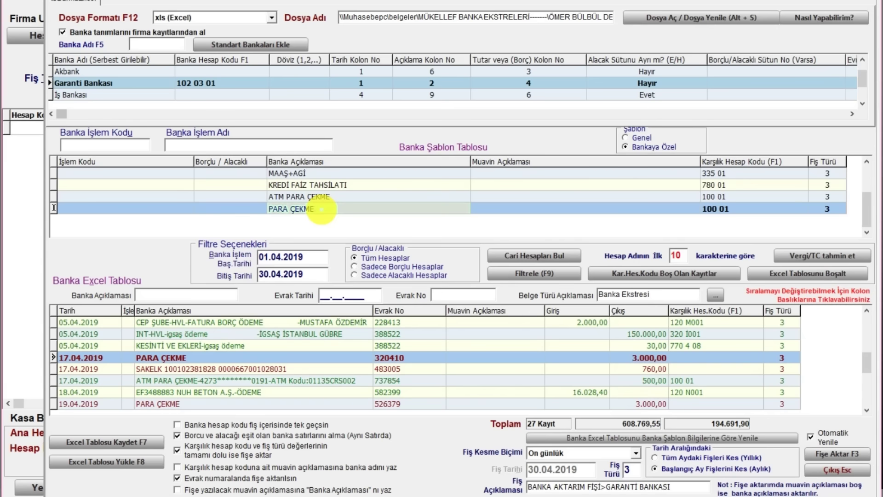
pyautogui.press('Tab')
pyautogui.press('Return')
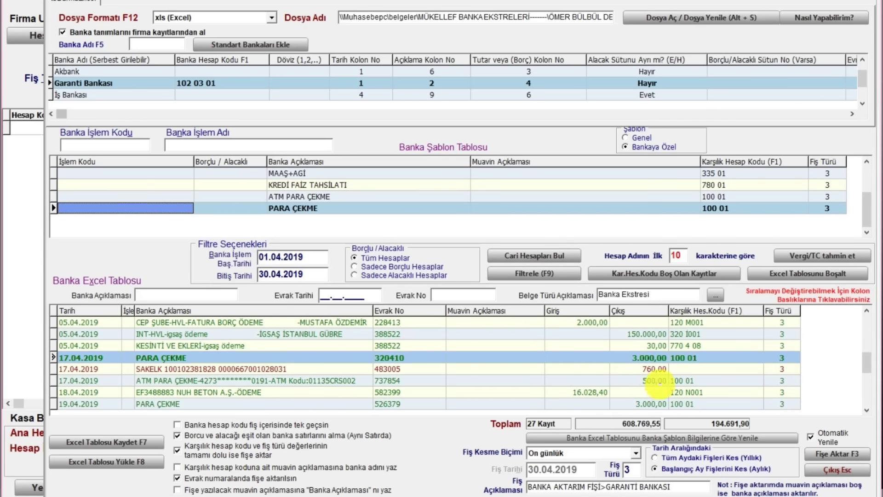
# Step: Look up SAKA for the SAKELK row dated 17.04.2019 and assign counter account 329 S001
pyautogui.click(699, 369)
pyautogui.write('SAKA')
pyautogui.press('Return')
pyautogui.press('Down')
pyautogui.press('Down')
pyautogui.press('Down')
pyautogui.press('Down')
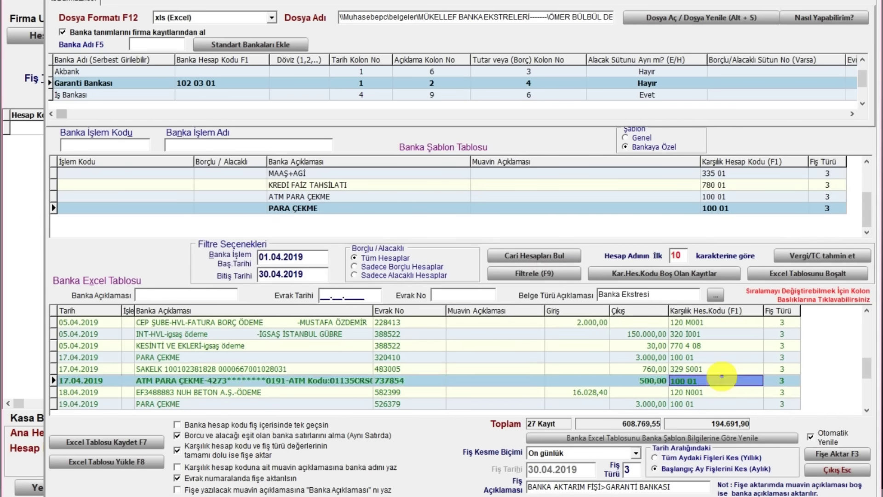
# Step: Look up KUT for the KUTLUHAN XX KİMYA row dated 24.04.2019 and assign counter account 120 K001 (KUTLUHAN KİMYA LTD.ŞTİ.)
pyautogui.press('Down')
pyautogui.press('Down')
pyautogui.press('Down')
pyautogui.press('Down')
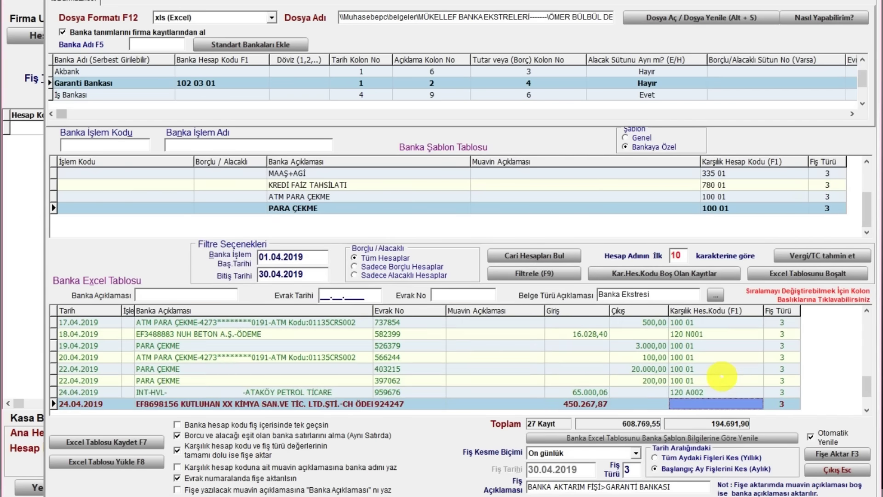
pyautogui.write('K')
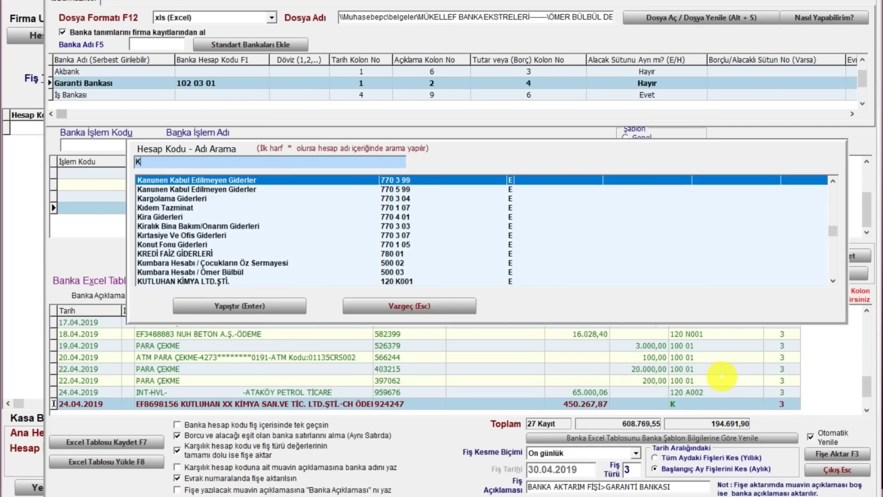
pyautogui.write('UT')
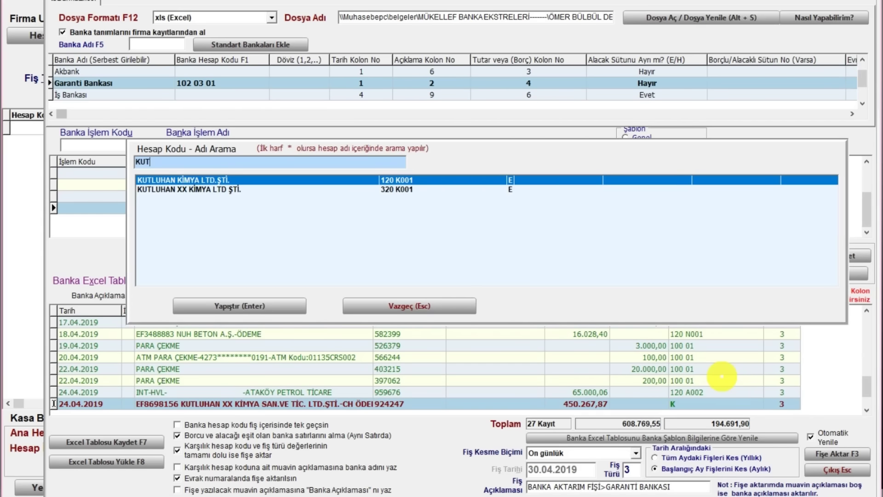
pyautogui.press('Return')
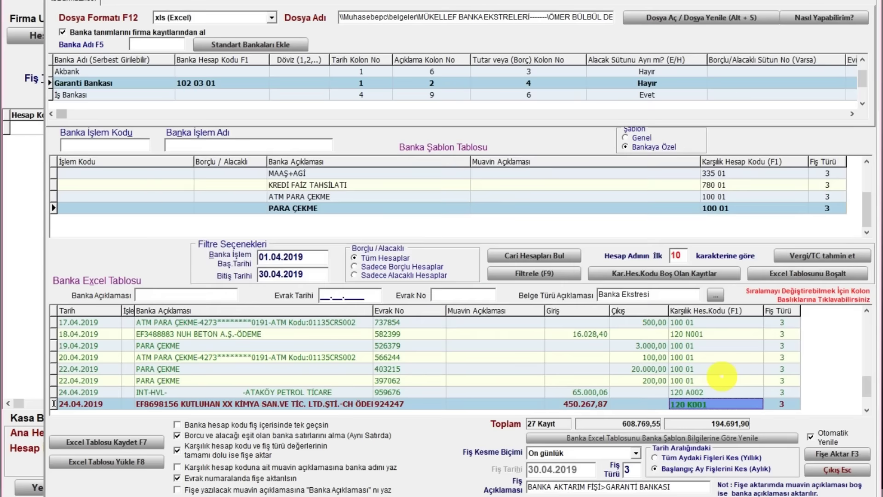
pyautogui.press('Down')
pyautogui.press('Down')
pyautogui.press('Down')
pyautogui.press('Down')
pyautogui.press('Up')
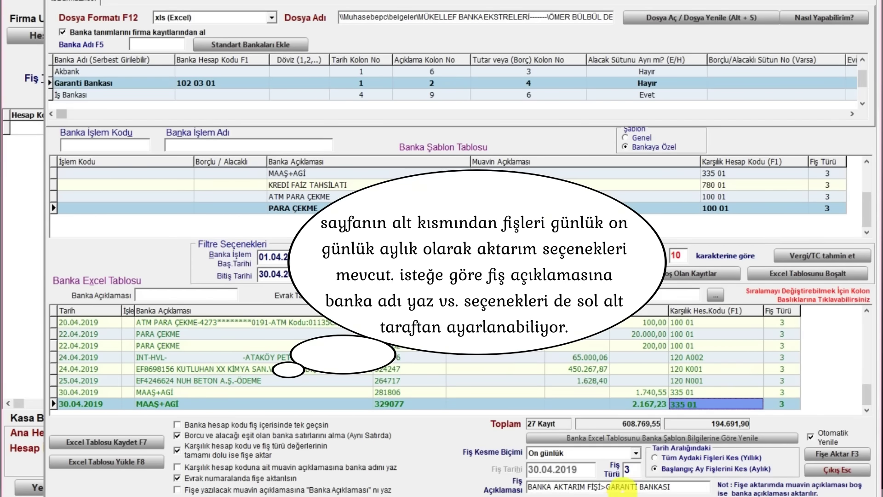
# Step: Re-enter the bank name in the voucher description so that it reads BANKA AKTARIM FİŞİ>GARANTİ BANKASI
pyautogui.click(692, 486)
pyautogui.moveTo(689, 486); pyautogui.dragTo(627, 486)
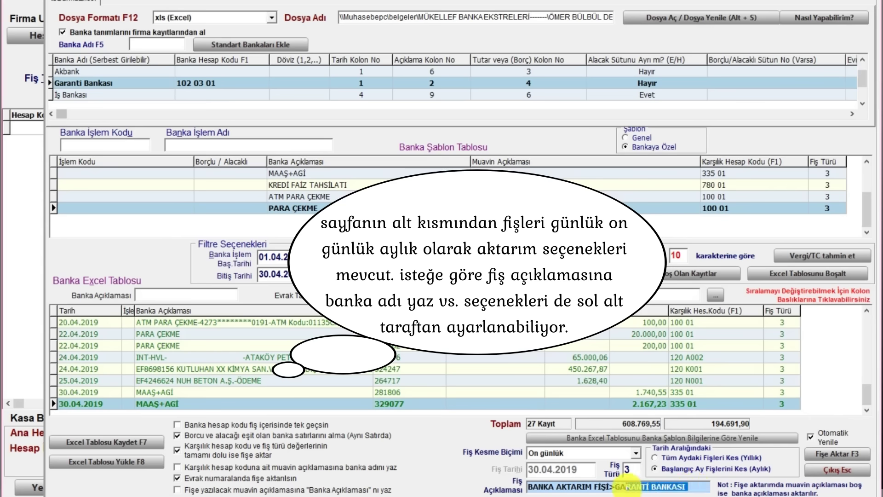
pyautogui.press('BackSpace')
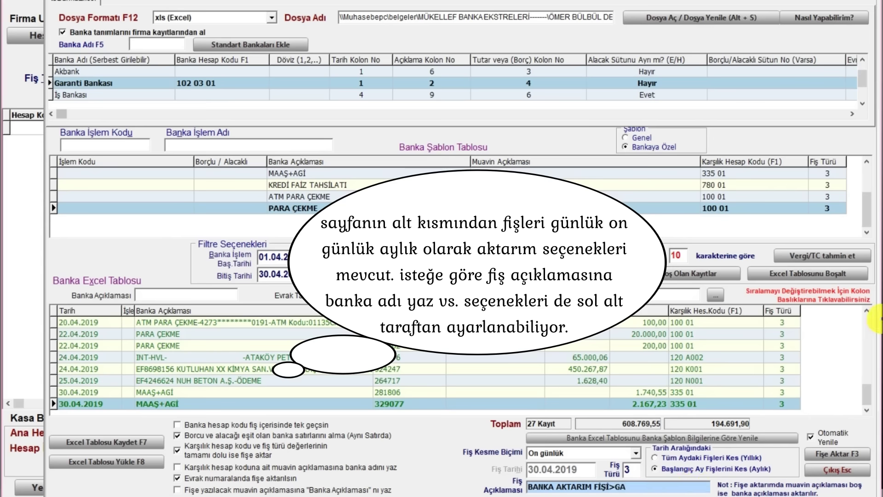
pyautogui.write('RANTİ BANKASI')
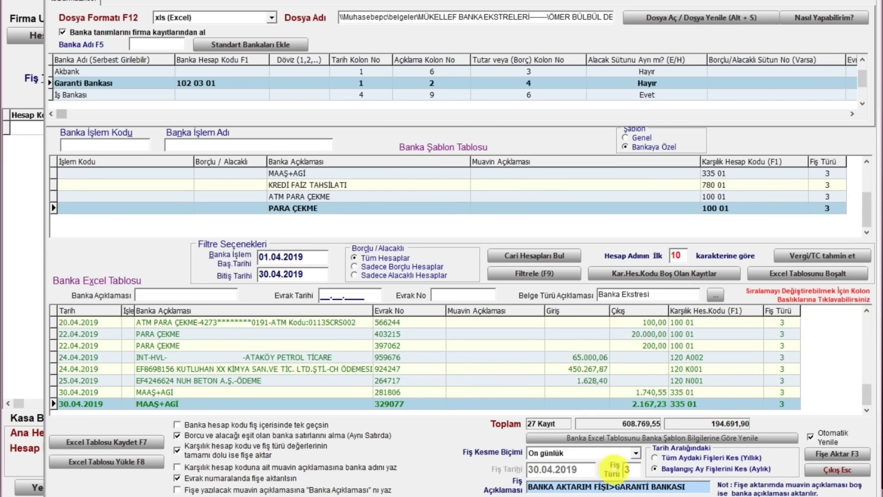
# Step: Set the voucher issuing interval to On günlük and the date range option to Başlangıç Ay Fişlerini Kes (Aylık)
pyautogui.click(636, 453)
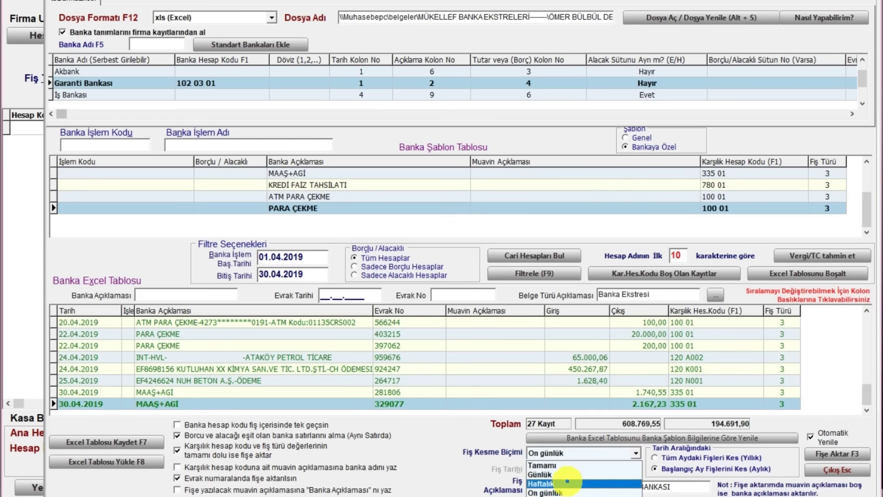
pyautogui.click(574, 493)
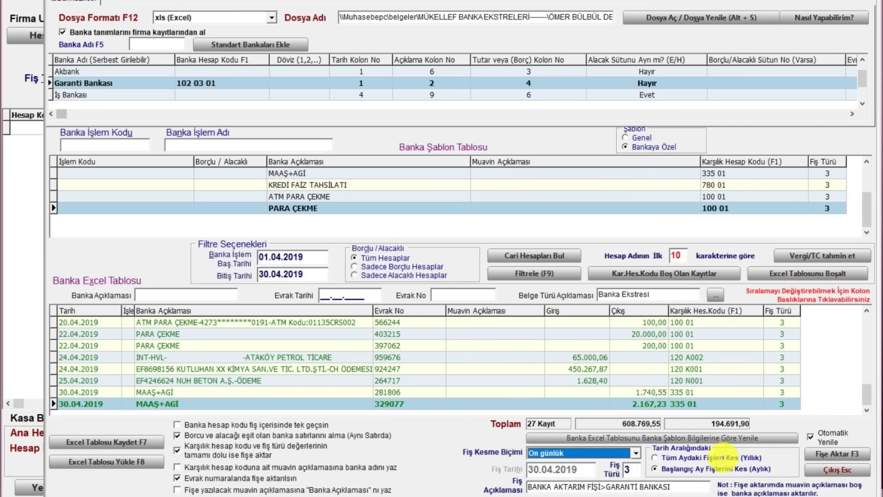
pyautogui.click(697, 457)
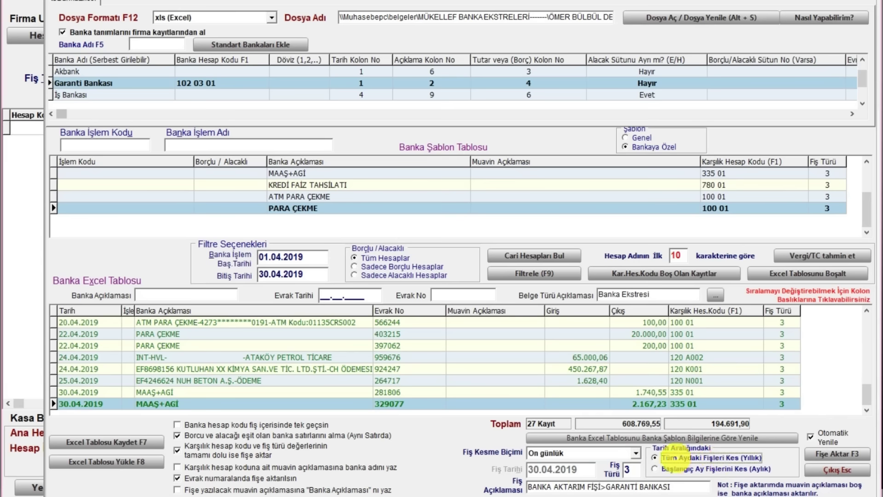
pyautogui.click(686, 468)
pyautogui.moveTo(324, 258); pyautogui.dragTo(243, 258)
pyautogui.moveTo(324, 275); pyautogui.dragTo(260, 275)
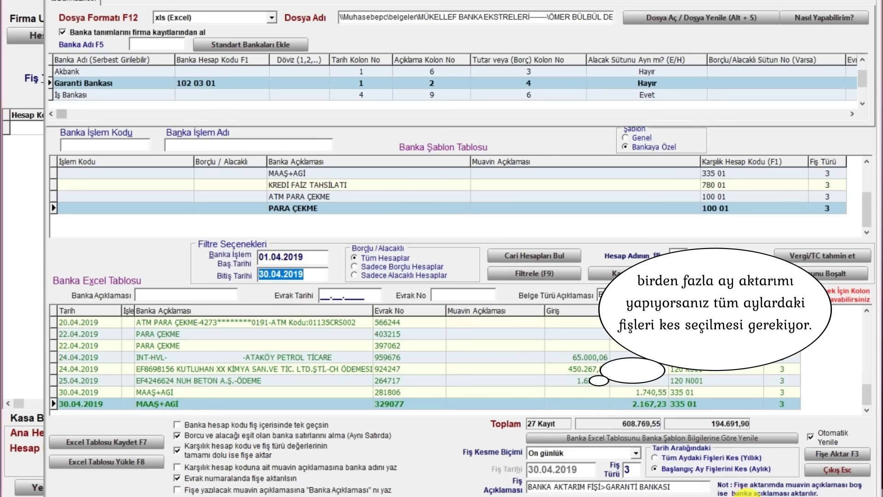
pyautogui.click(759, 469)
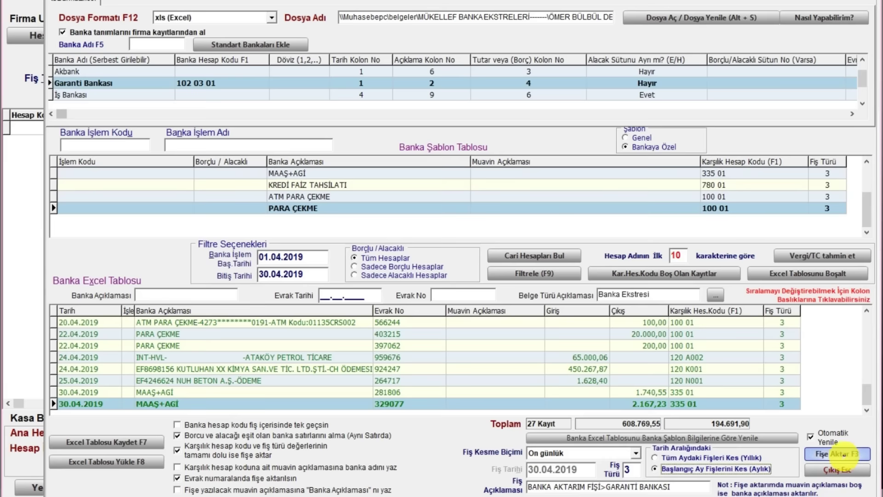
# Step: Transfer the bank statement rows to vouchers, save the Excel table, and leave the bank import screen
pyautogui.click(843, 454)
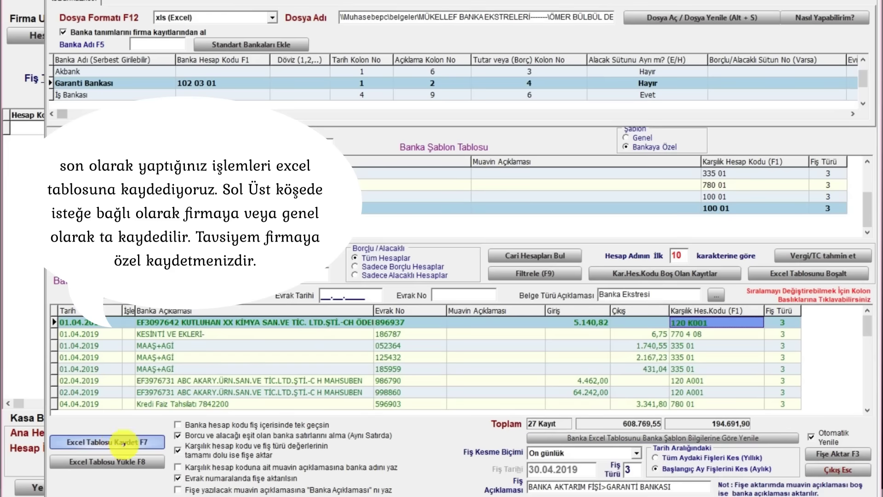
pyautogui.click(133, 441)
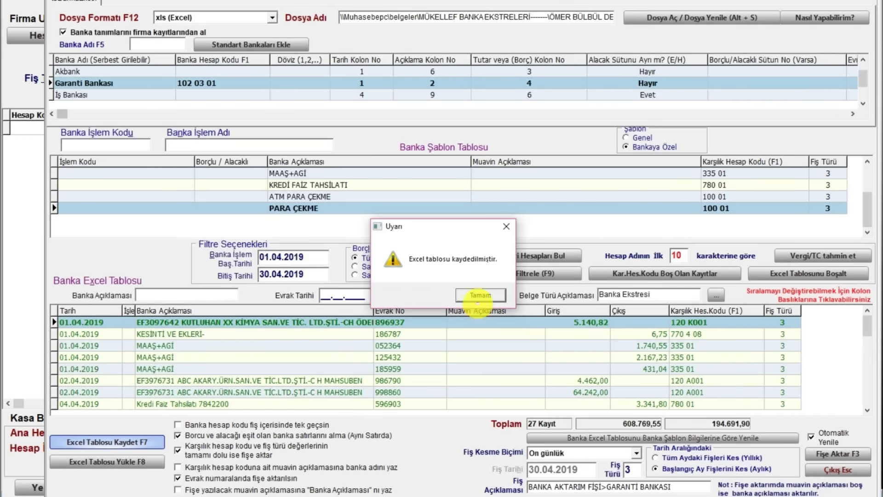
pyautogui.click(480, 295)
pyautogui.click(839, 469)
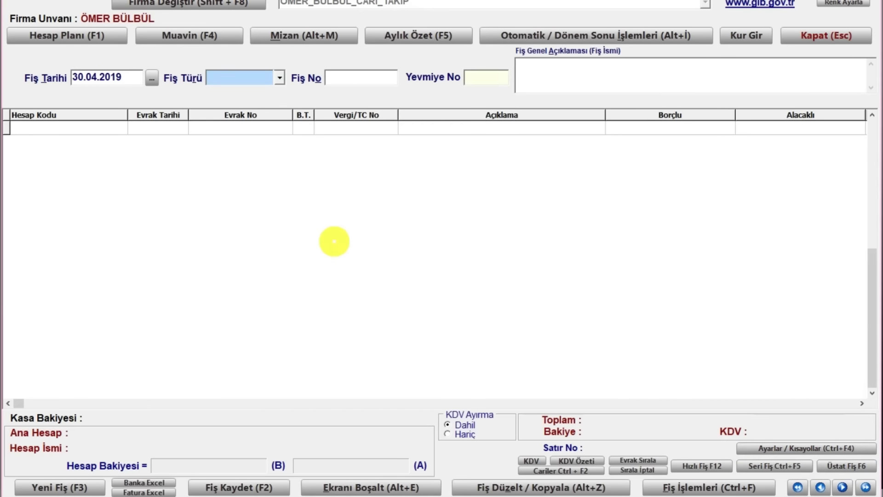
# Step: Review the contents of the 10.04.2019, 20.04.2019 and 30.04.2019 bank transfer vouchers, and open the trial balance (Mizan)
pyautogui.hotkey('ctrl', 'f')
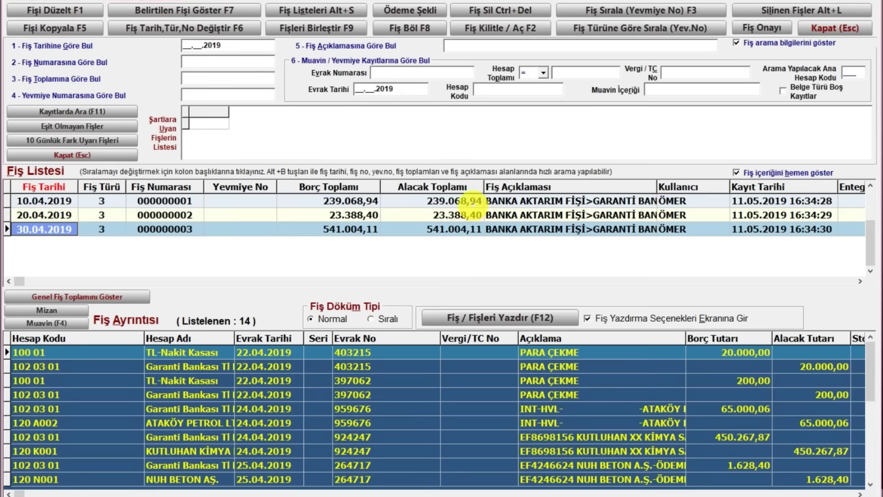
pyautogui.click(471, 201)
pyautogui.click(471, 215)
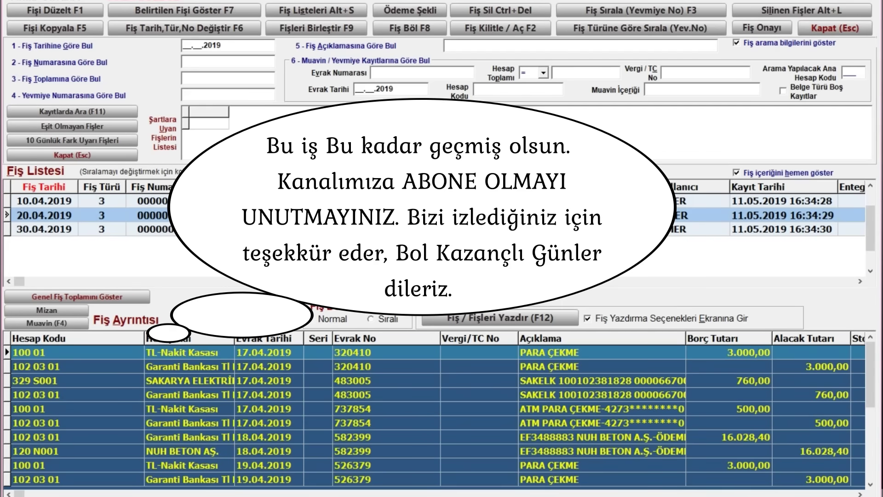
pyautogui.click(470, 229)
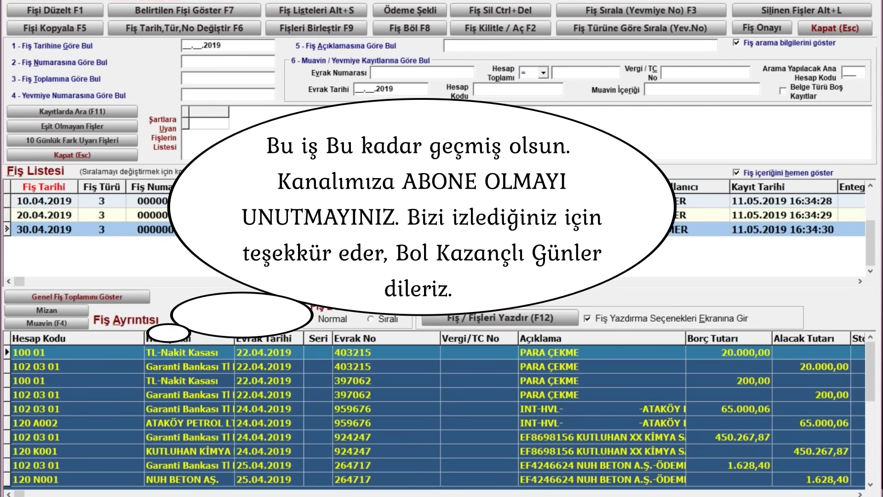
pyautogui.press('Escape')
pyautogui.click(313, 35)
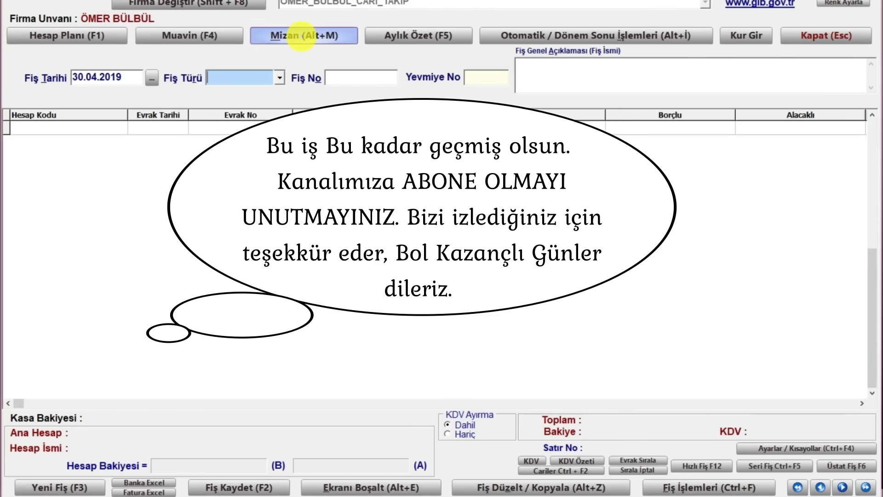